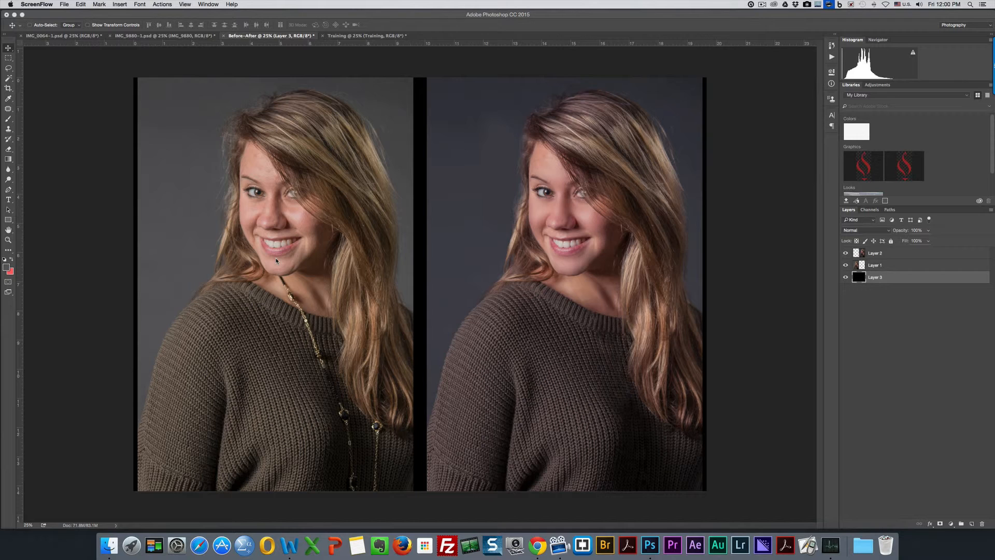
Step: Examine the face in the unretouched portrait of the Before-After document at 50% magnification
left_click(252, 166)
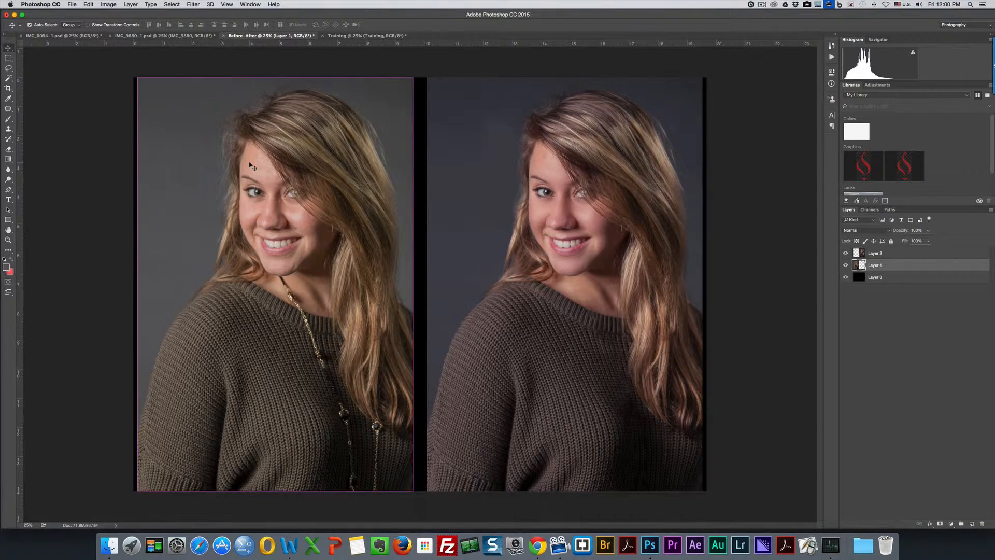
key("super+equal")
key("super+equal")
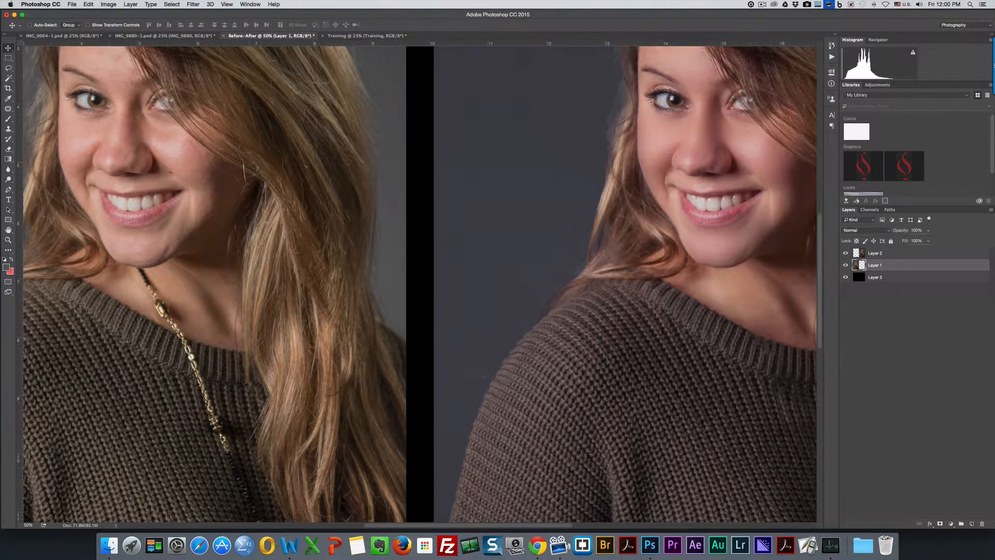
left_click_drag(268, 187, 566, 303)
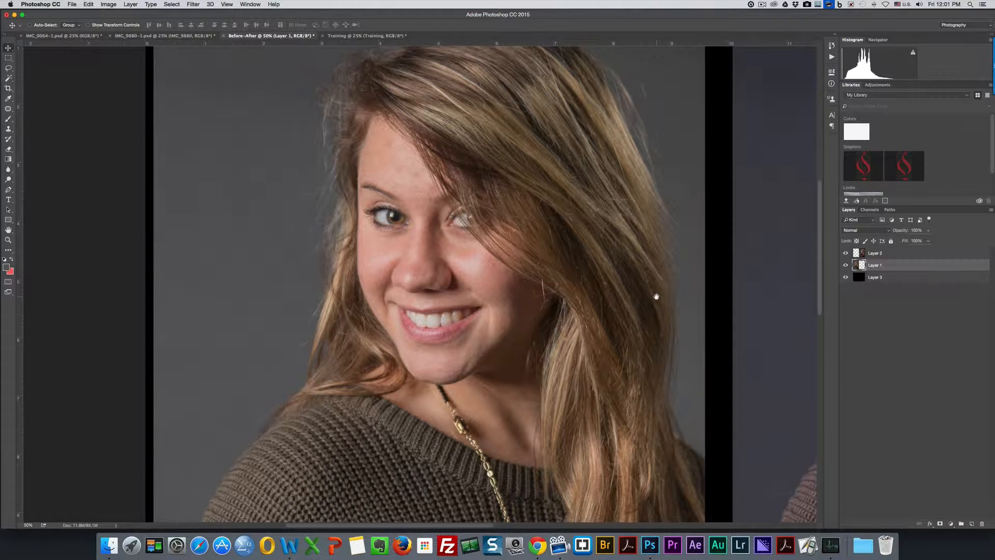
Step: Examine the retouched portrait's face and skin at up to 100%, ending with the whole before-and-after comparison in view
left_click_drag(656, 296, 106, 286)
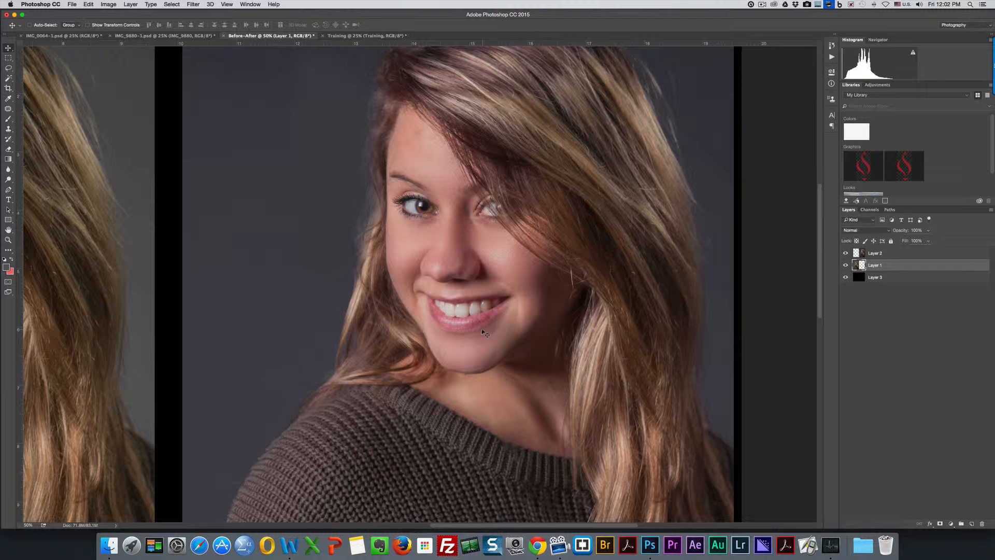
key("super+equal")
key("super+equal")
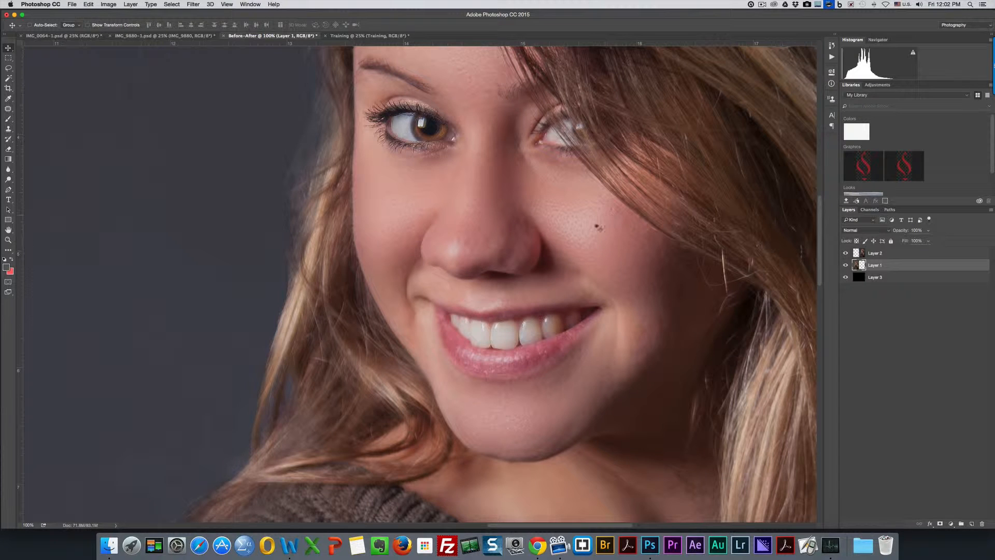
left_click(493, 435)
left_click(511, 429)
scroll(554, 424, "up", 5)
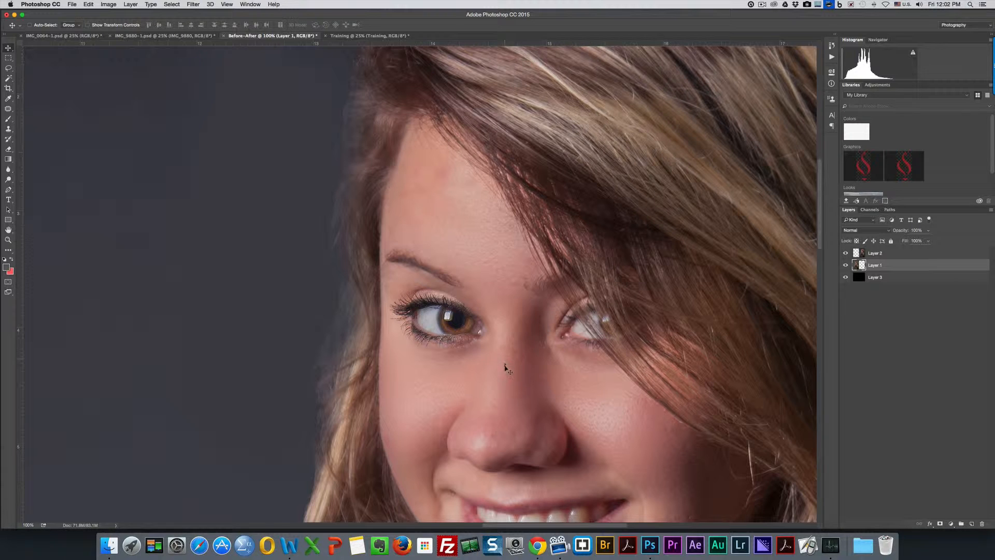
key("super+minus")
key("super+minus")
key("super+minus")
key("super+minus")
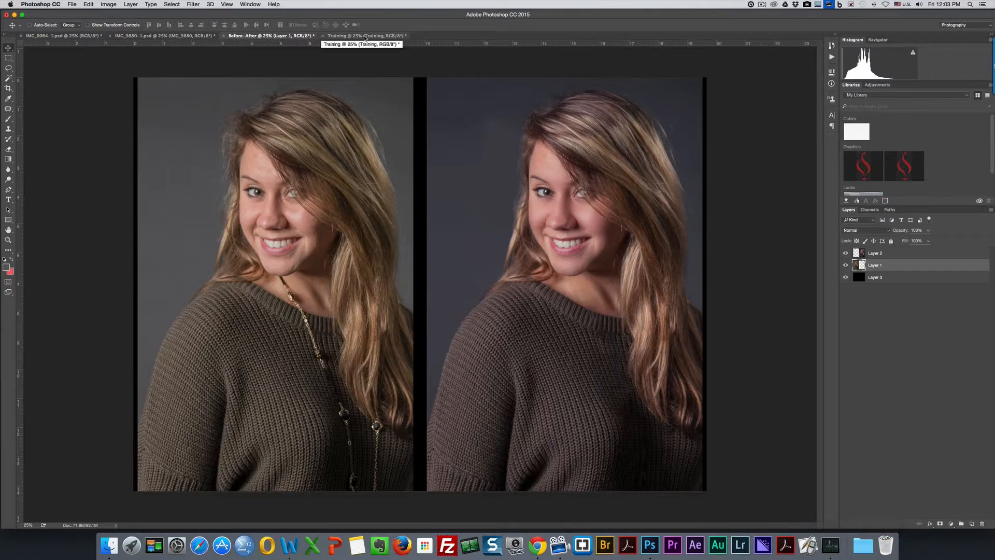
Step: In the Training document, duplicate the Training layer and rasterize the copy
left_click(365, 36)
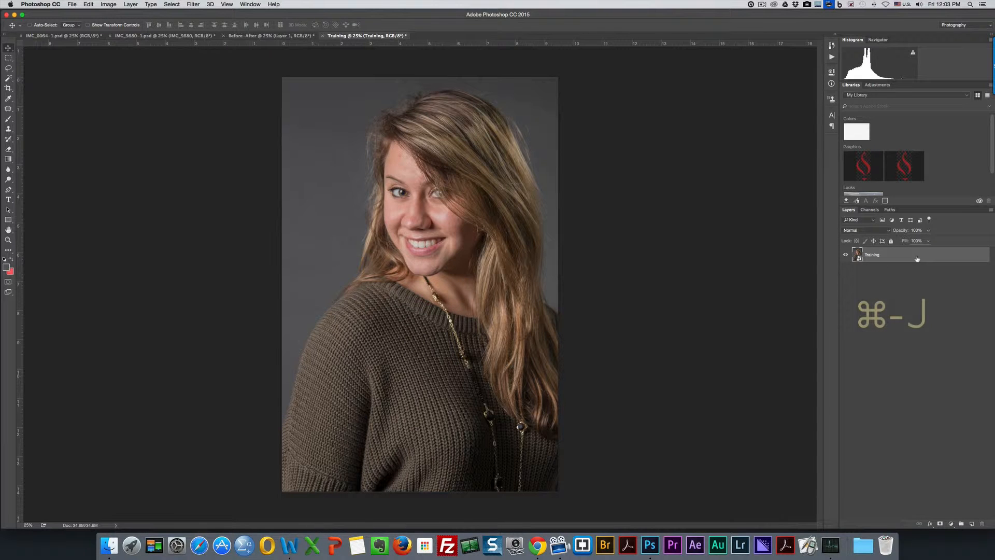
key("super+j")
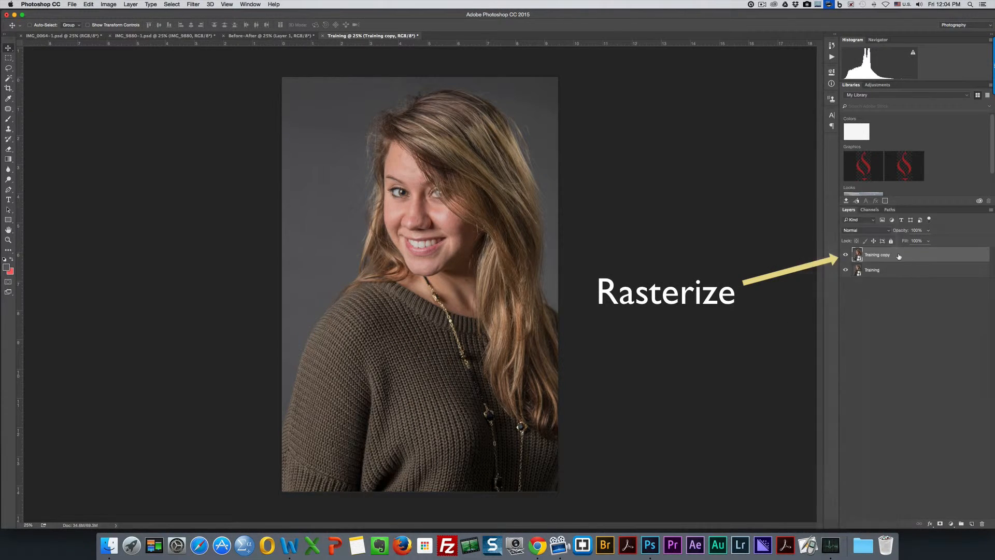
right_click(899, 256)
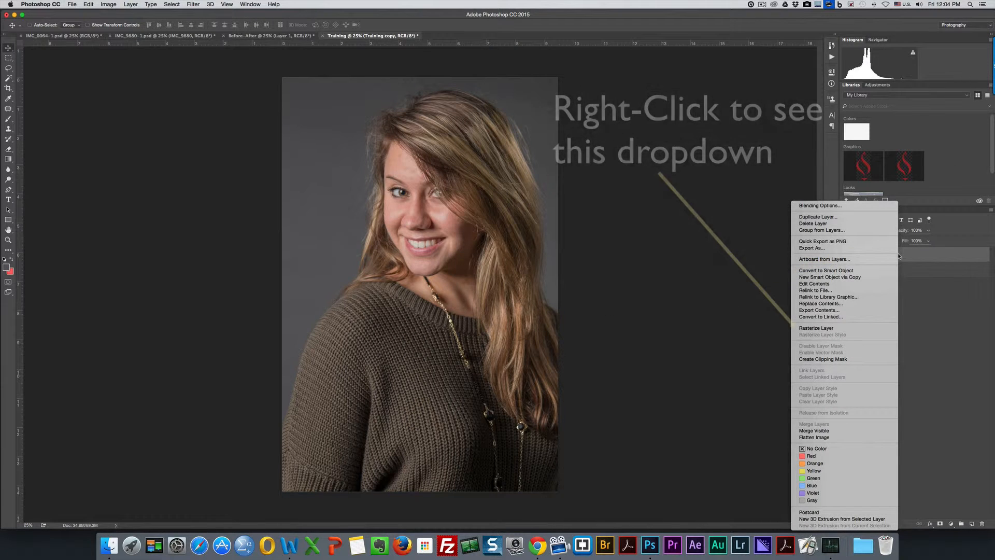
left_click(823, 328)
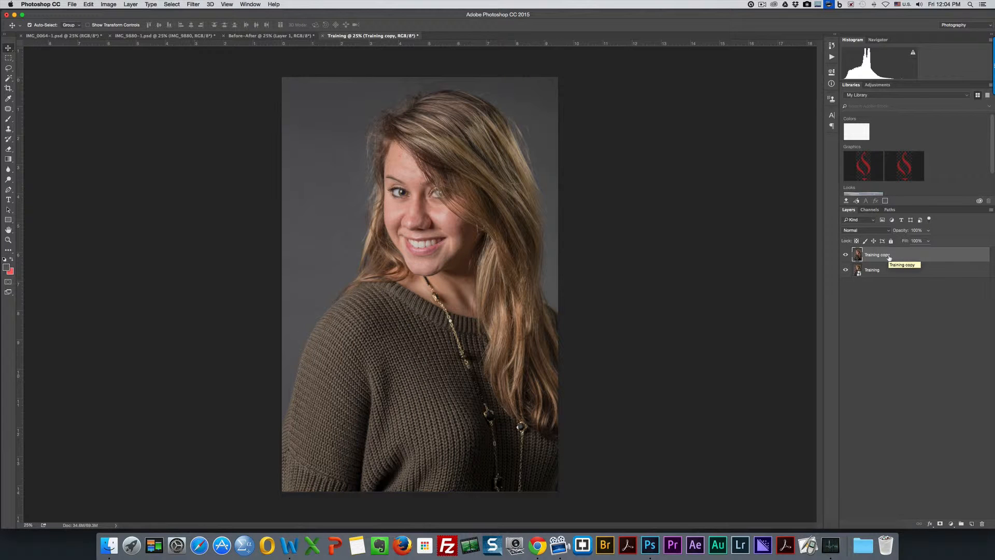
Step: Duplicate the rasterized layer, naming the lower copy Base and the upper copy Texture
key("super+j")
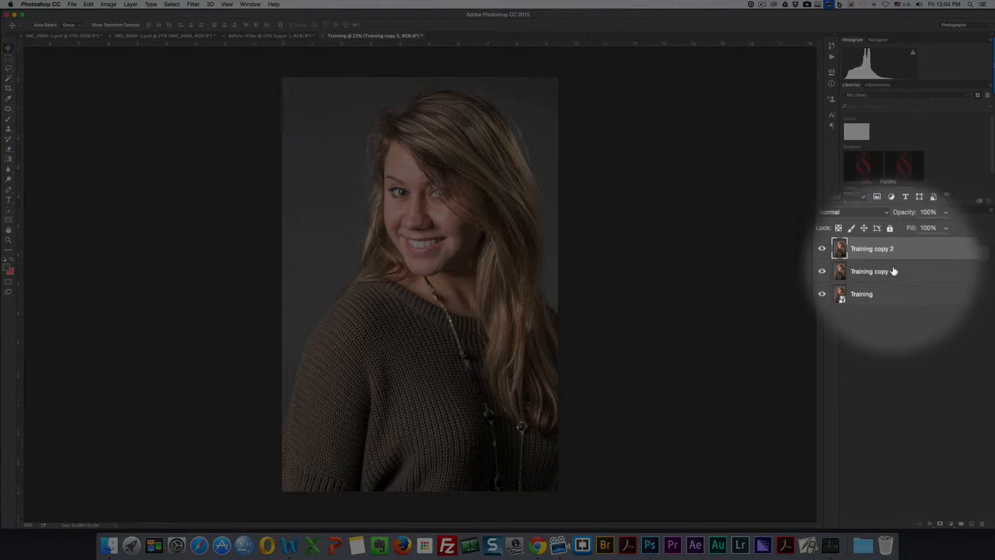
double_click(883, 270)
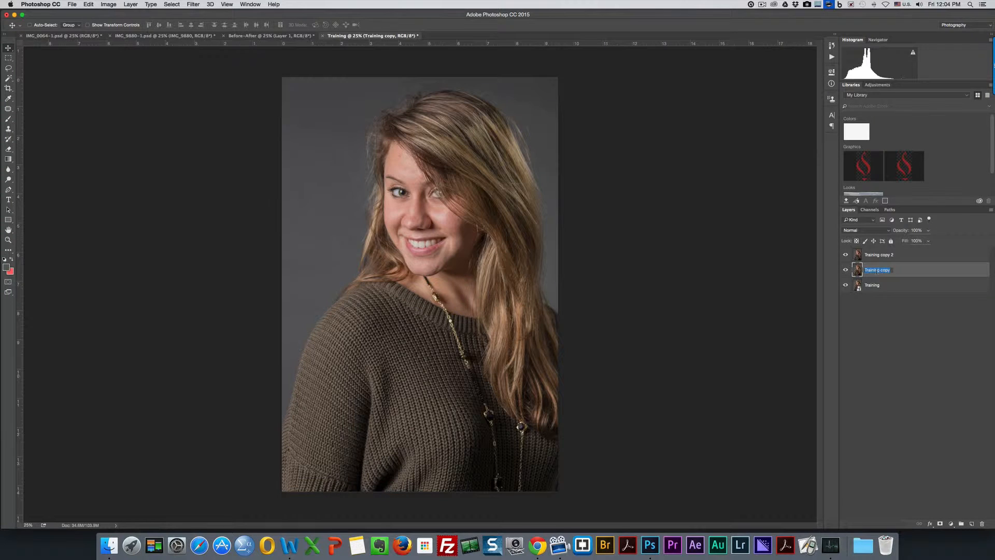
type("Base")
double_click(875, 256)
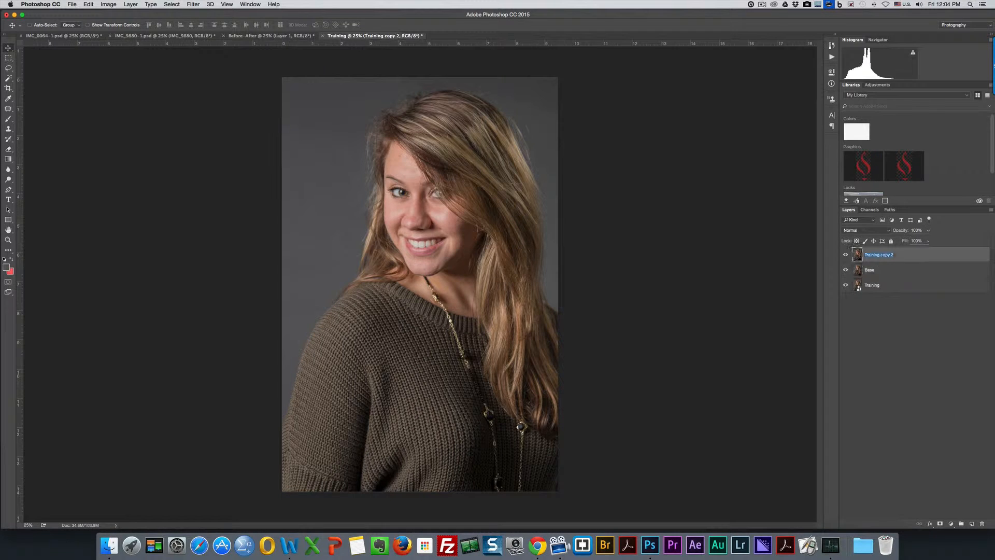
type("Texture")
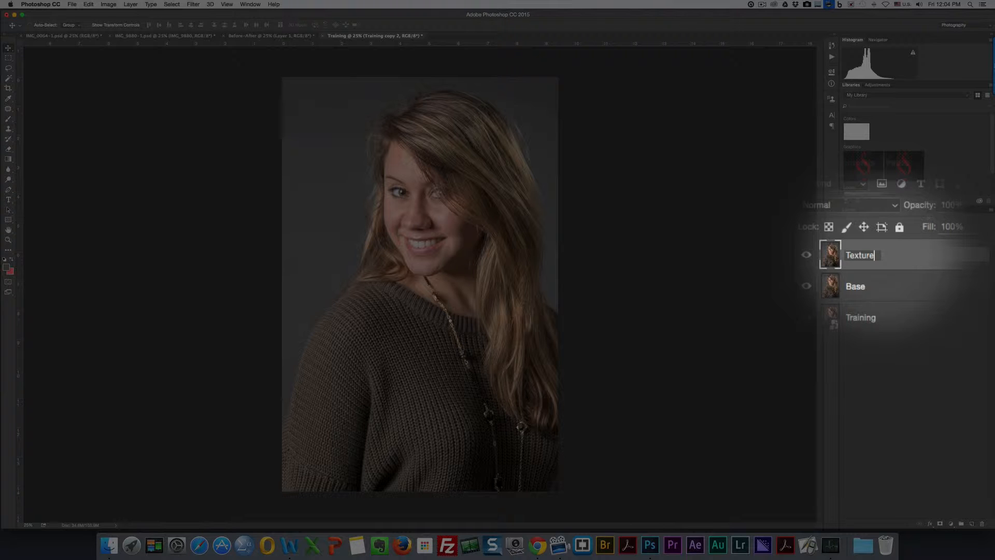
key("Return")
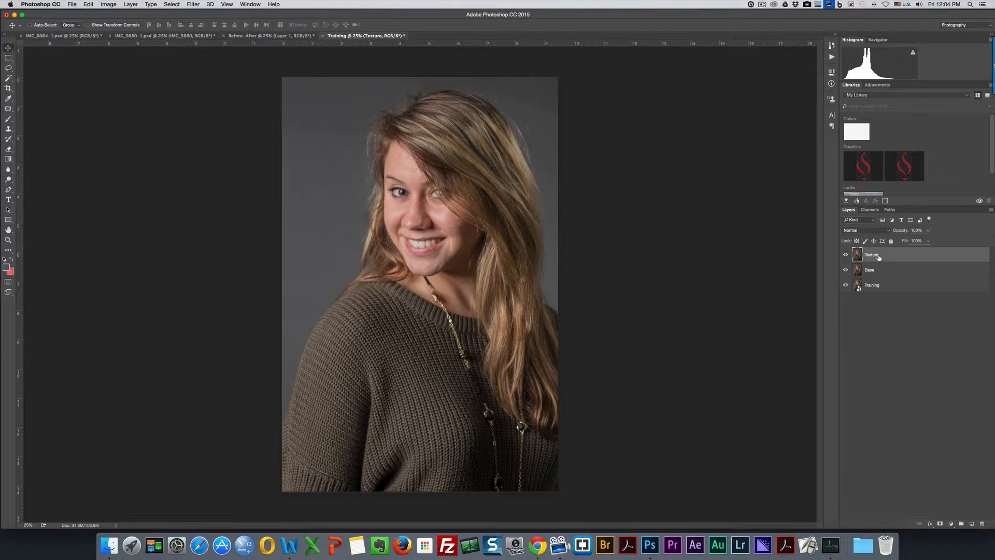
Step: Make Base the active layer and hide the Texture layer, with the face shown at 100%
left_click(886, 274)
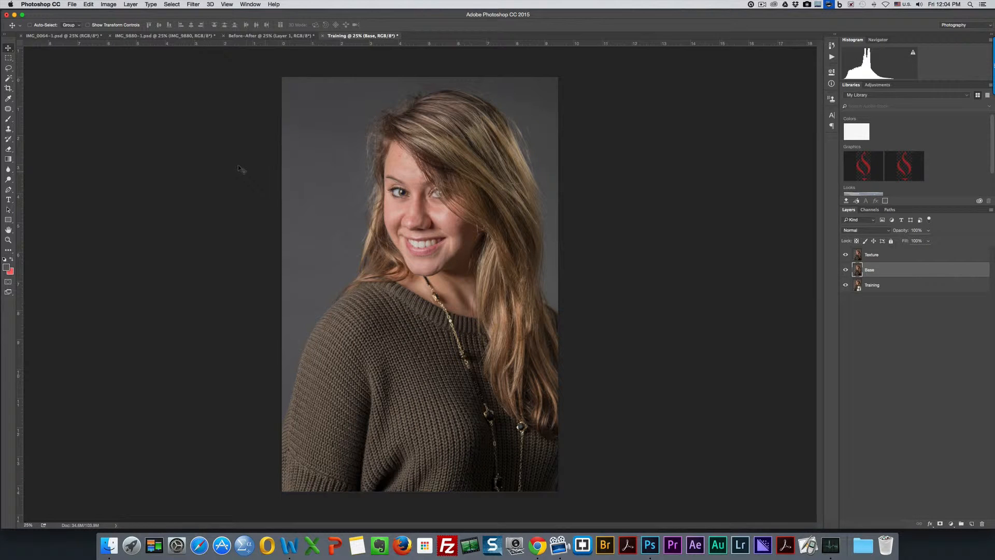
key("super")
key("super+equal")
key("super+equal")
key("super+equal")
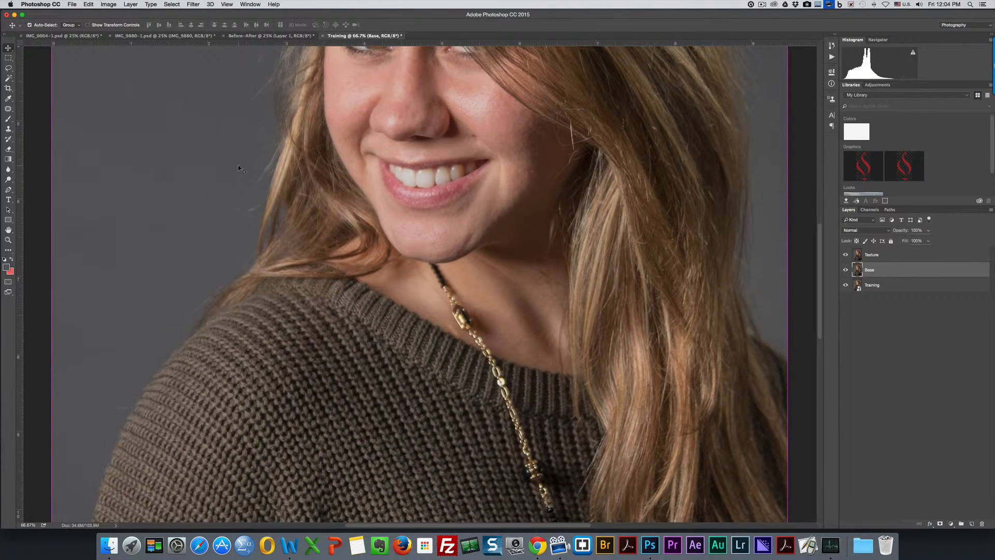
key("super+equal")
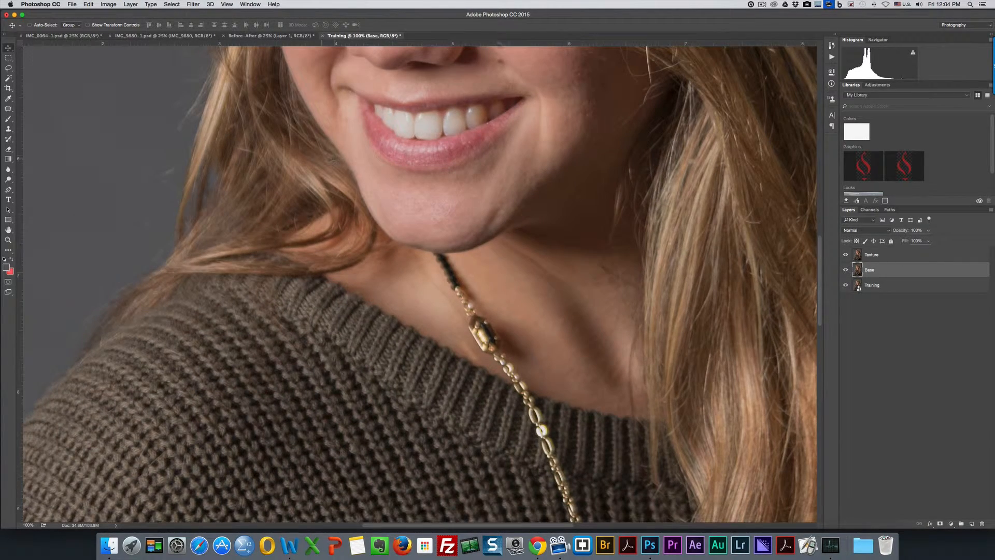
left_click_drag(517, 131, 524, 400)
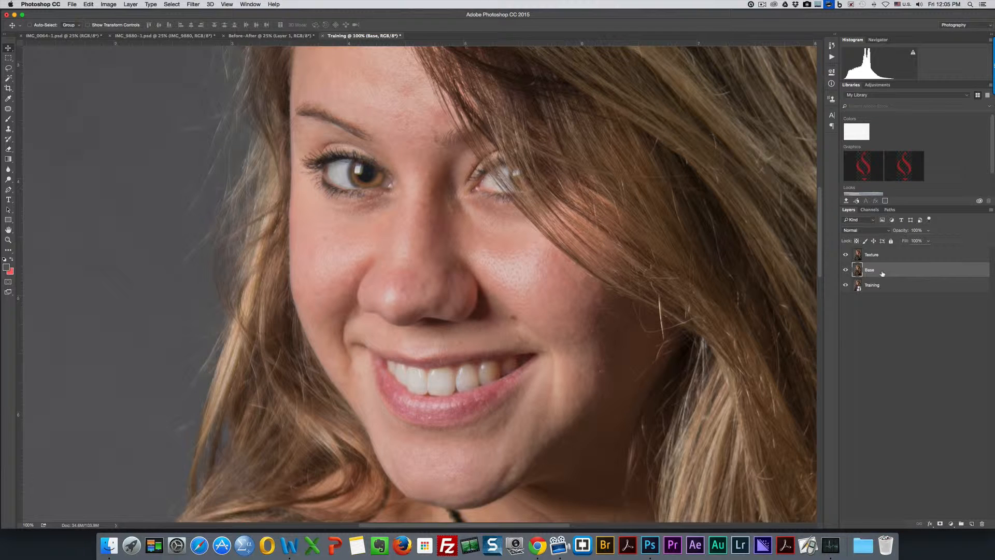
left_click(846, 255)
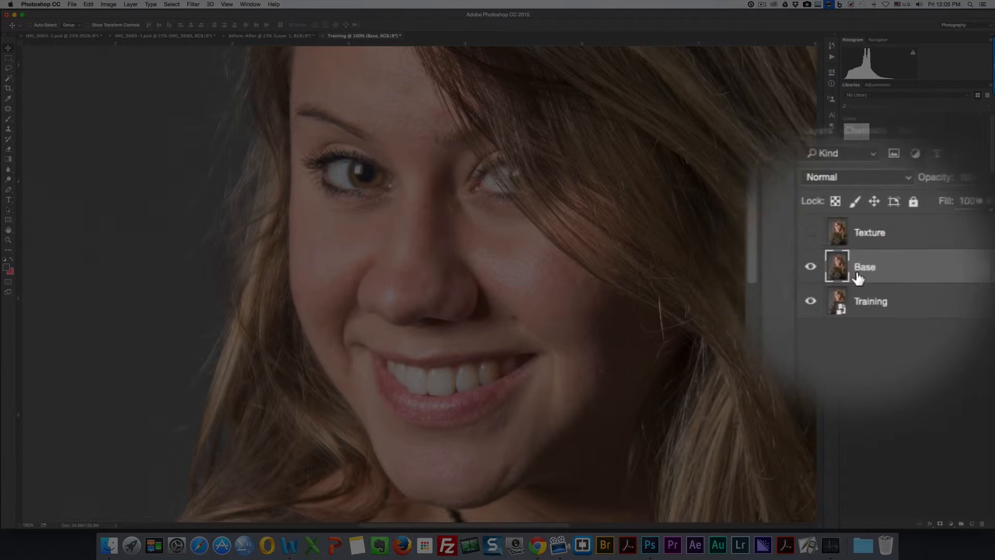
Step: Apply a Gaussian Blur to the Base layer with a radius just strong enough to smooth away the skin texture
left_click(193, 4)
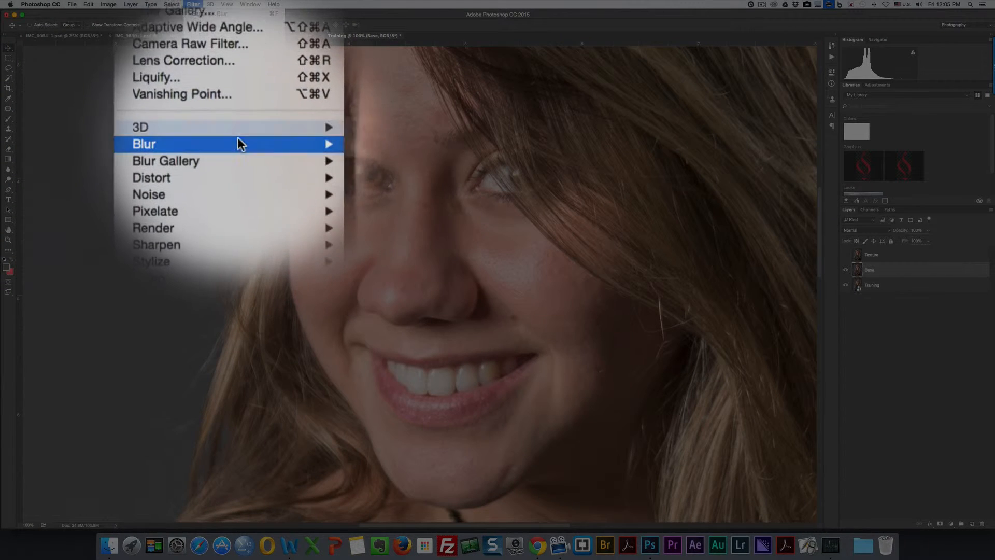
mouse_move(241, 138)
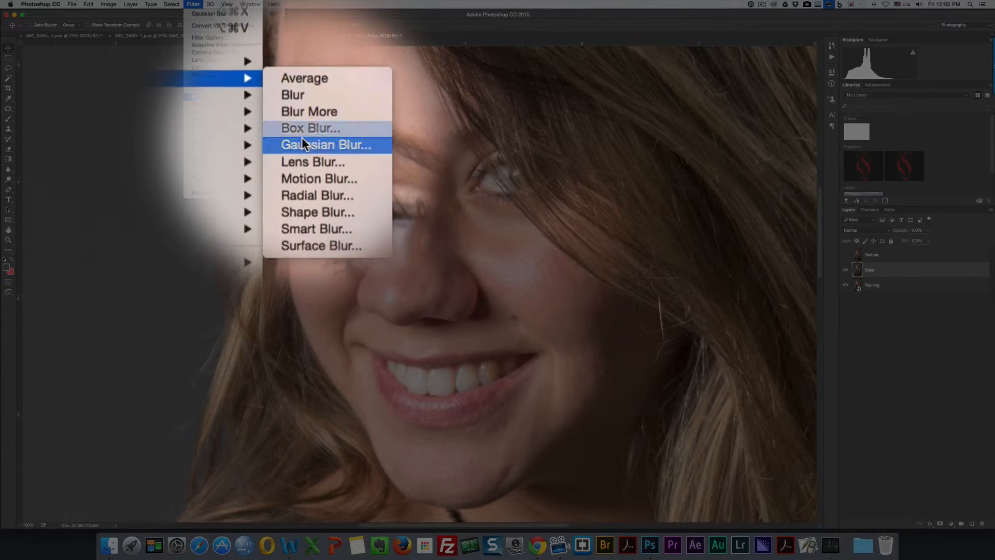
left_click(303, 137)
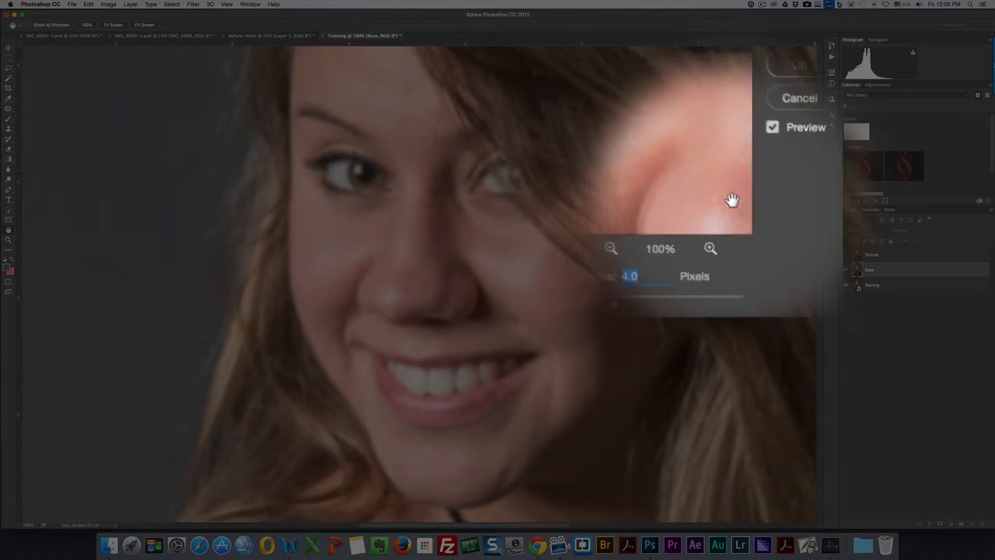
left_click_drag(684, 182, 709, 180)
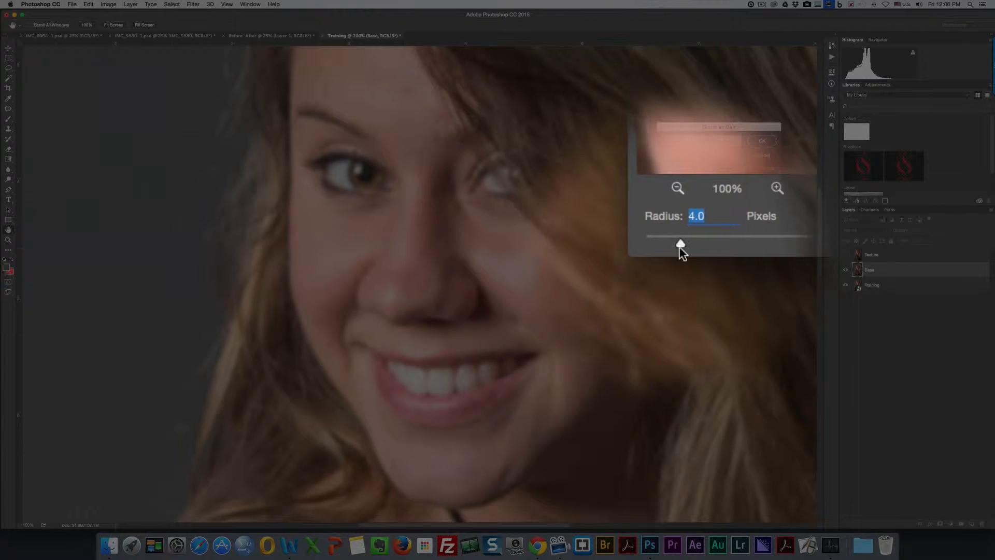
left_click_drag(679, 247, 663, 248)
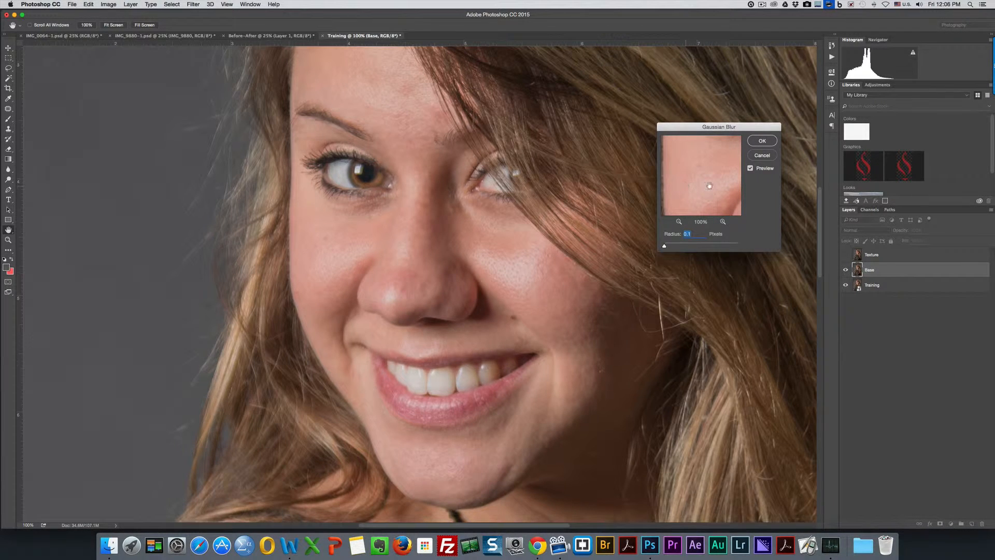
left_click_drag(713, 184, 718, 155)
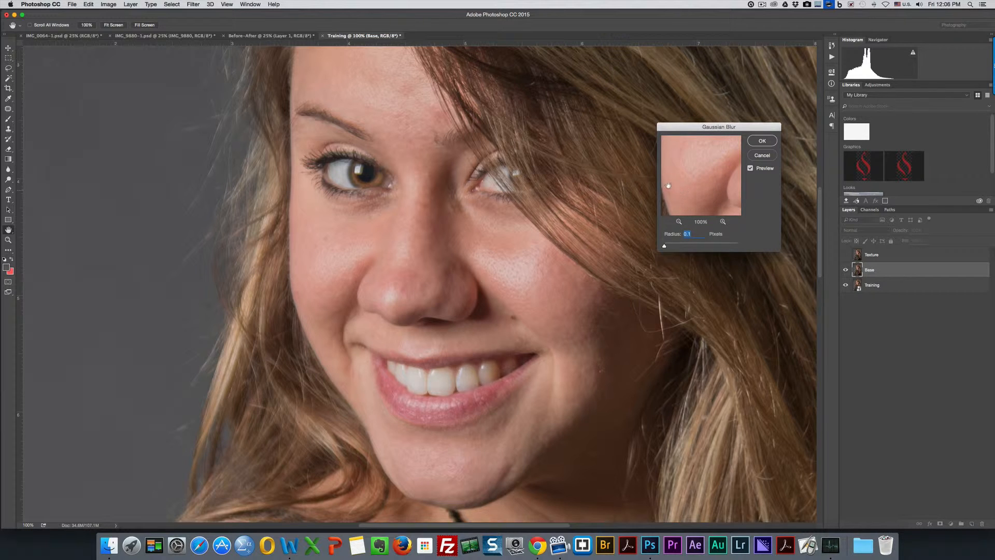
left_click_drag(664, 247, 681, 247)
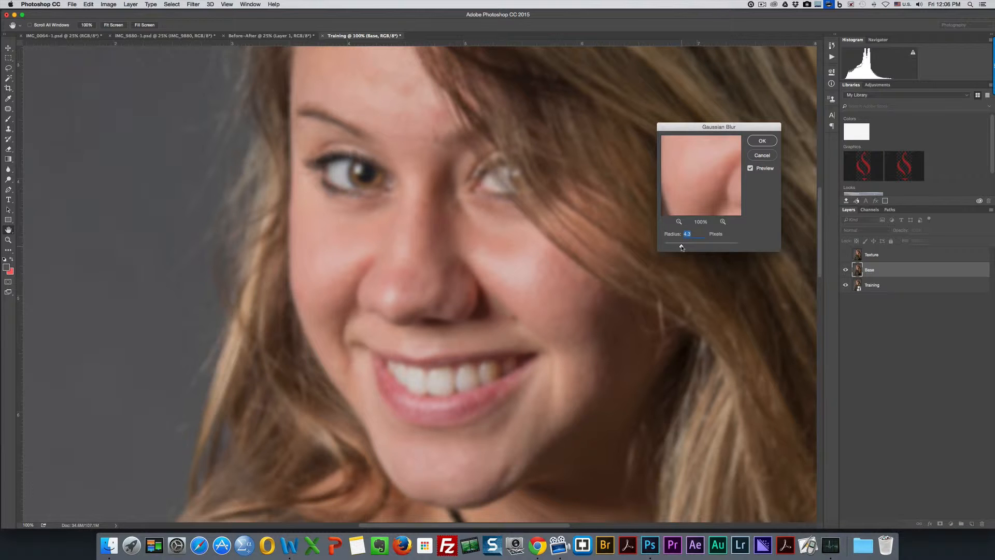
left_click_drag(681, 248, 683, 248)
left_click(760, 142)
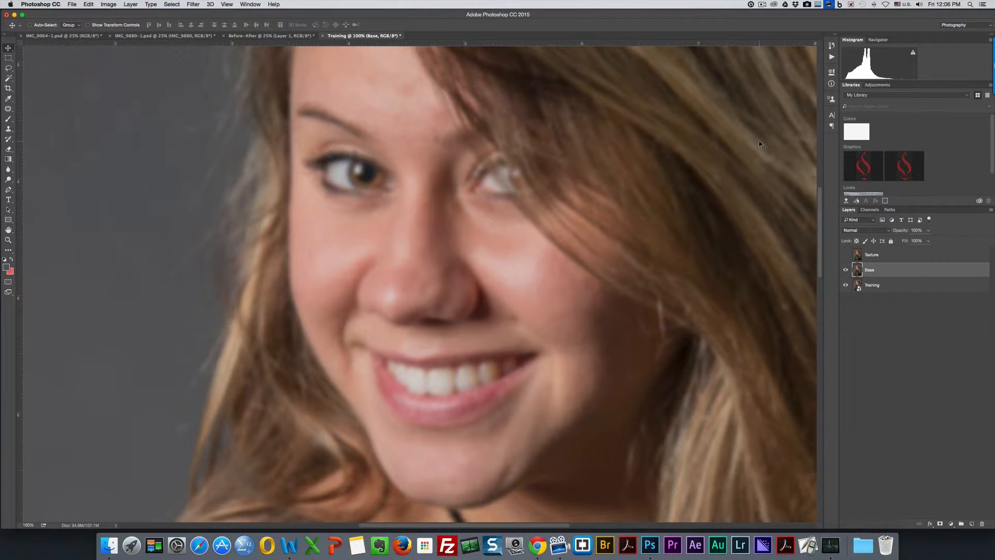
Step: Make the Texture layer active and visible again, with the face in view
left_click(889, 256)
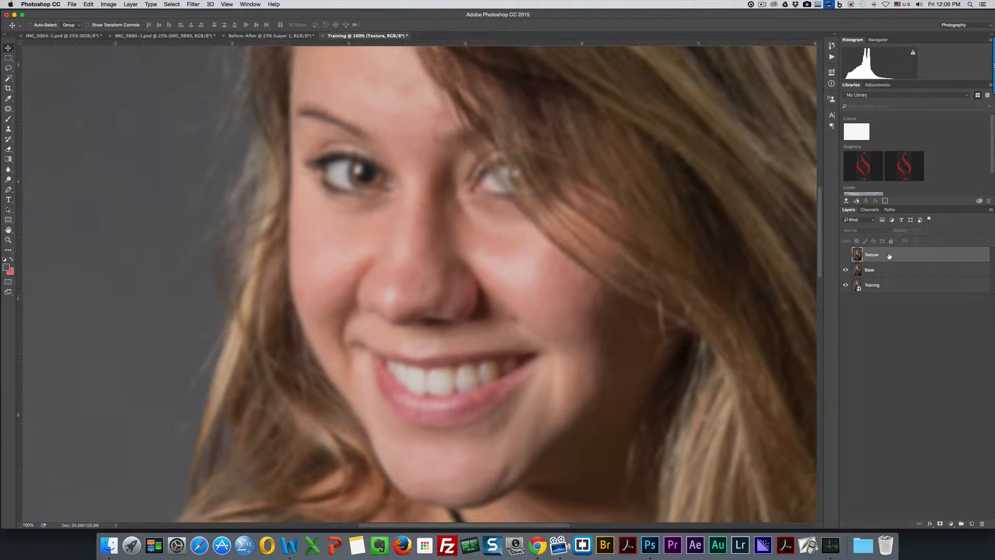
left_click(845, 256)
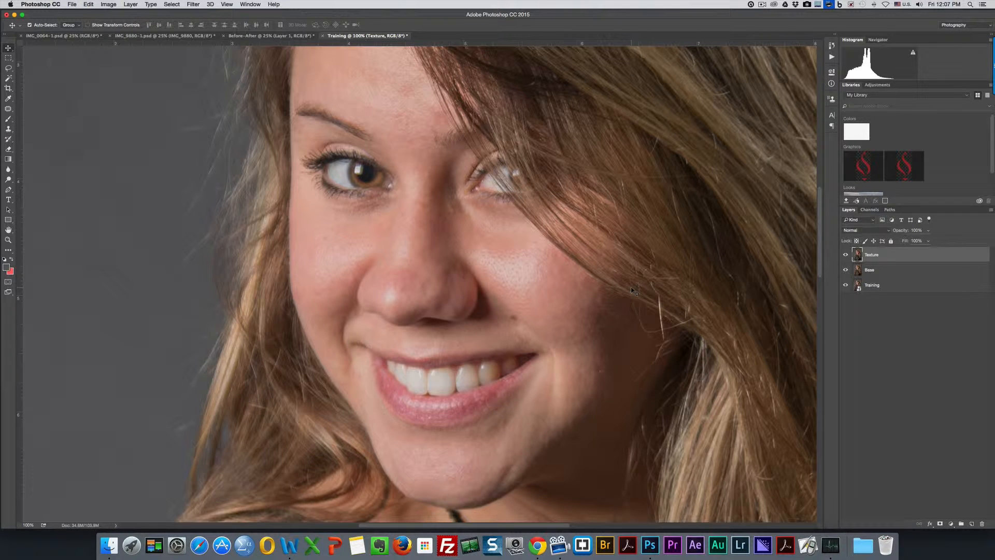
scroll(487, 216, "up", 3)
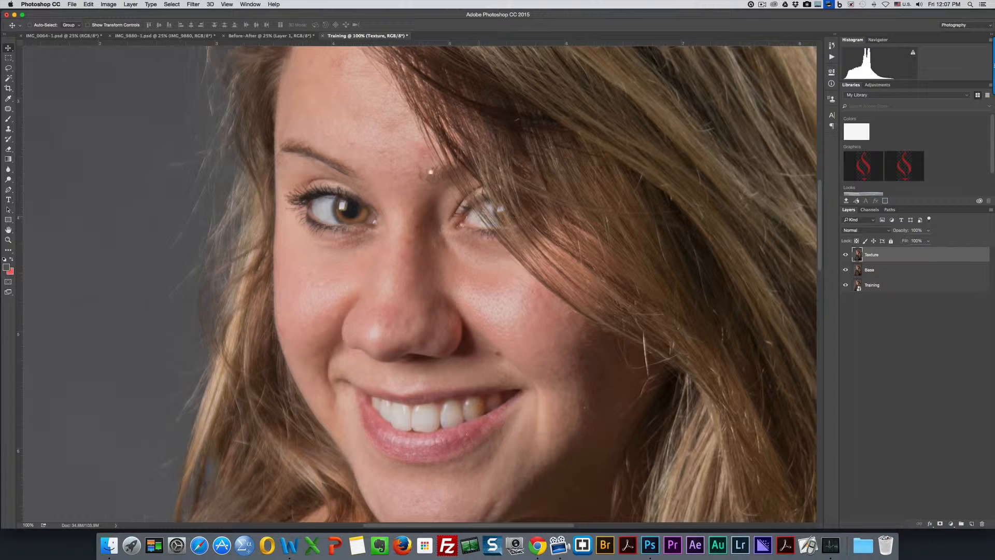
left_click_drag(409, 169, 458, 215)
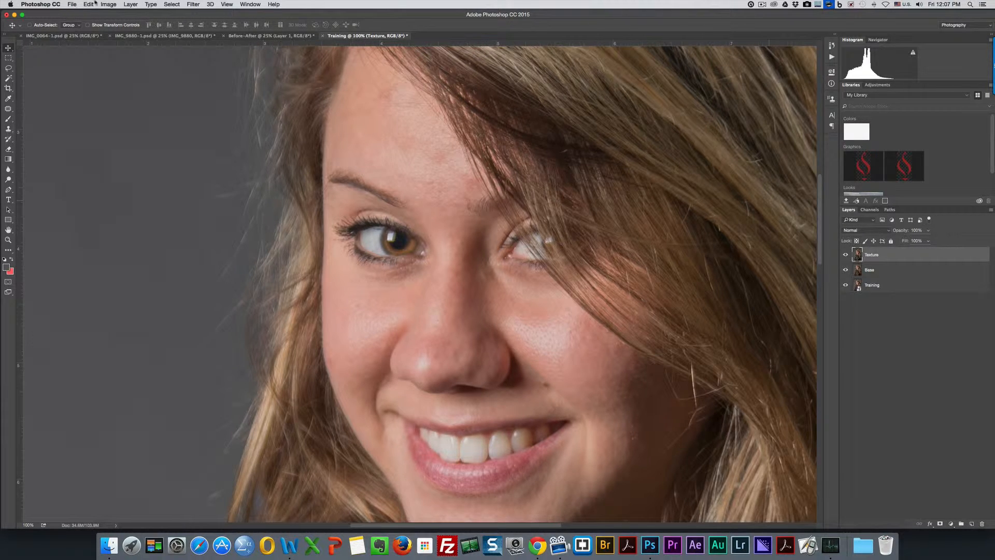
Step: Start Apply Image on the Texture layer and set its source layer to Base
left_click(110, 4)
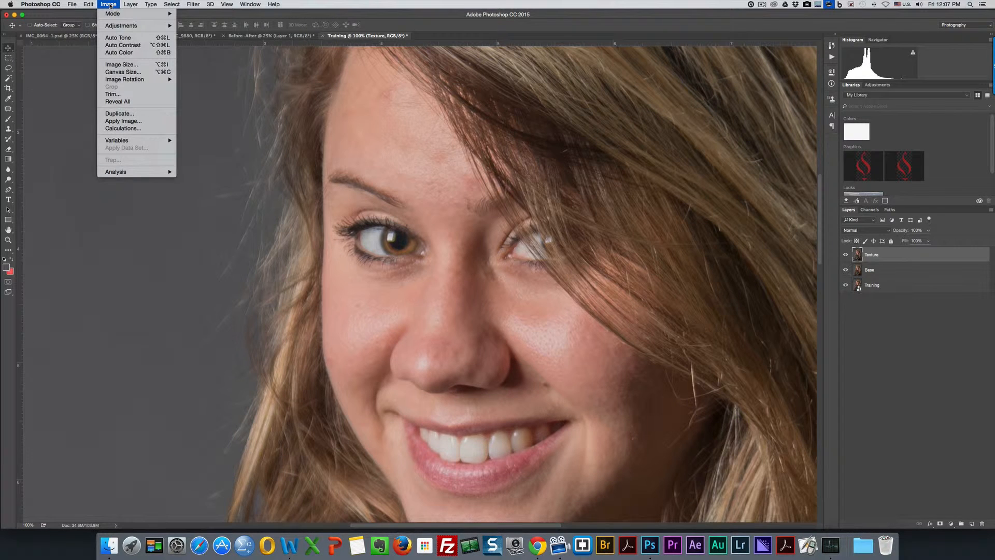
left_click(130, 122)
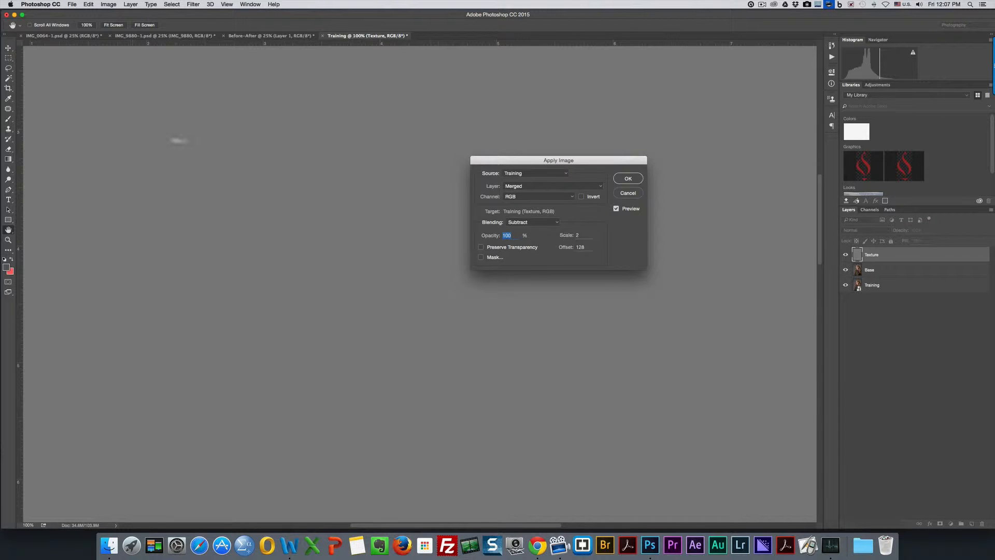
left_click_drag(556, 161, 543, 134)
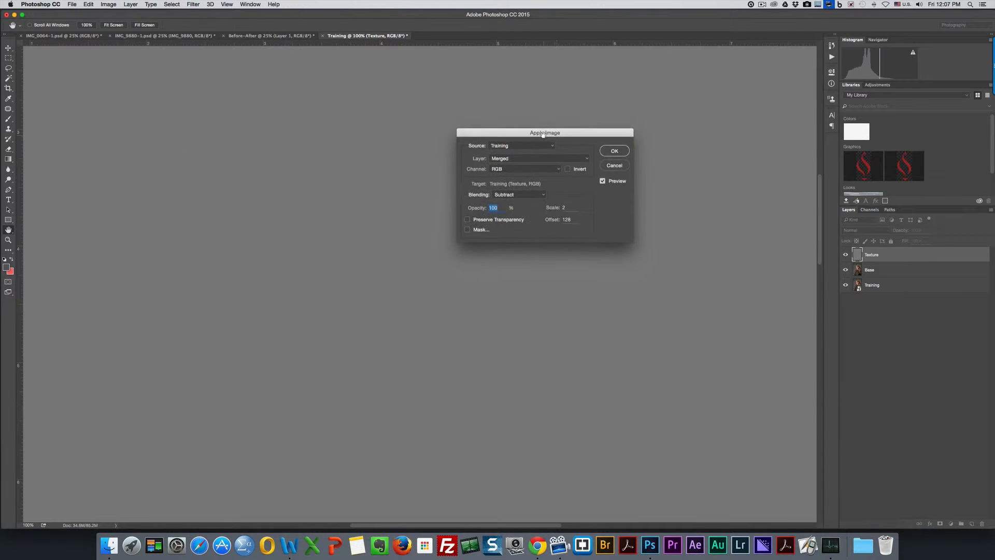
left_click(528, 162)
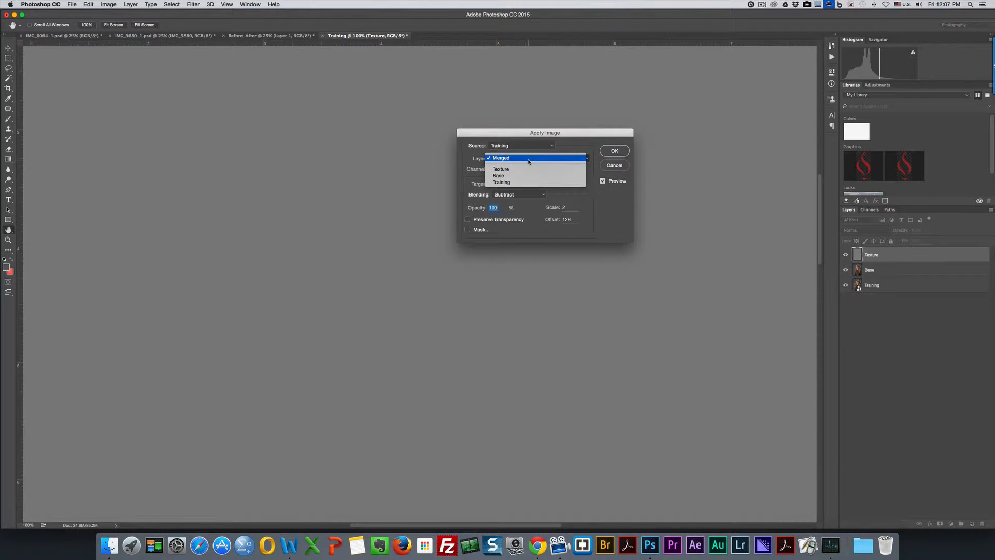
left_click(506, 179)
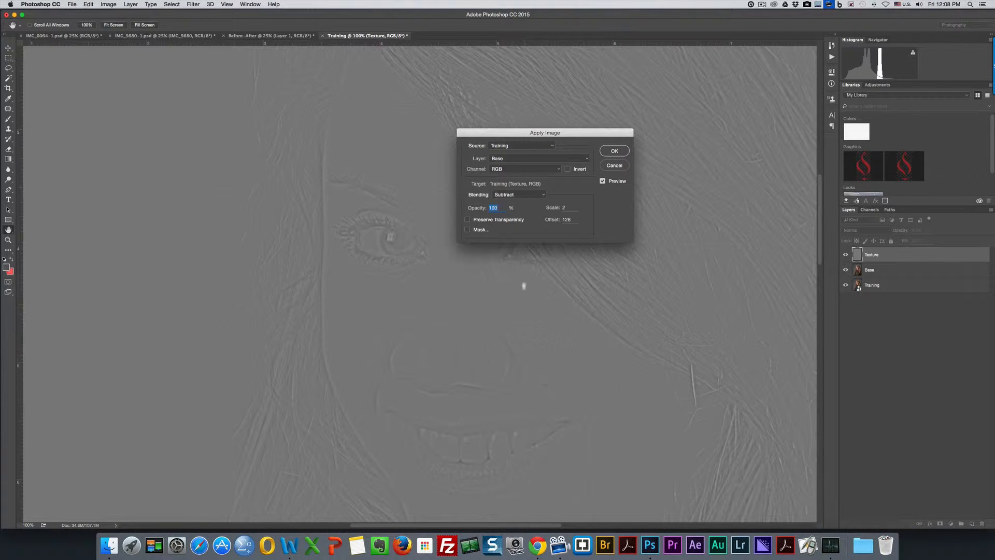
Step: Set the Apply Image blending to Subtract and apply it at 100% opacity with scale 2 and offset 128
left_click(544, 195)
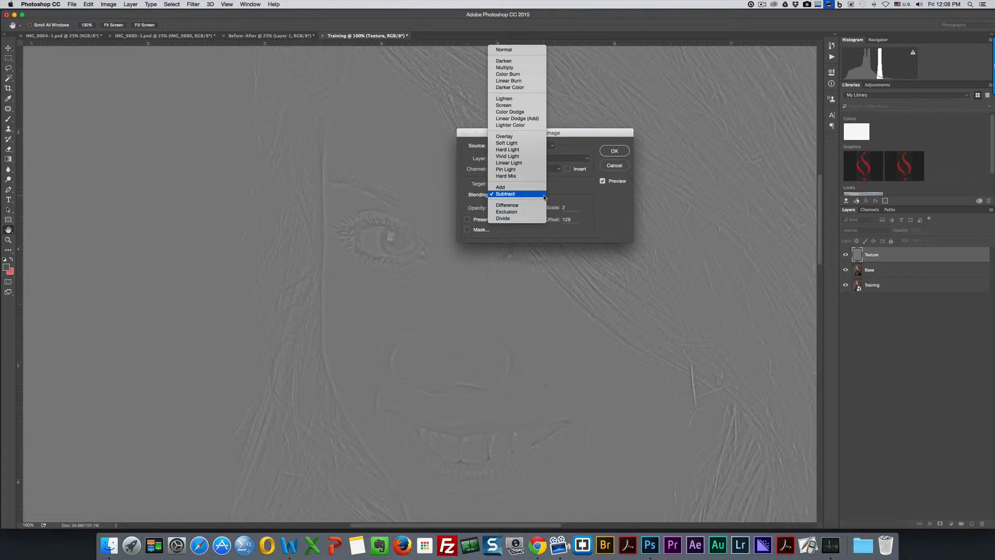
left_click(503, 49)
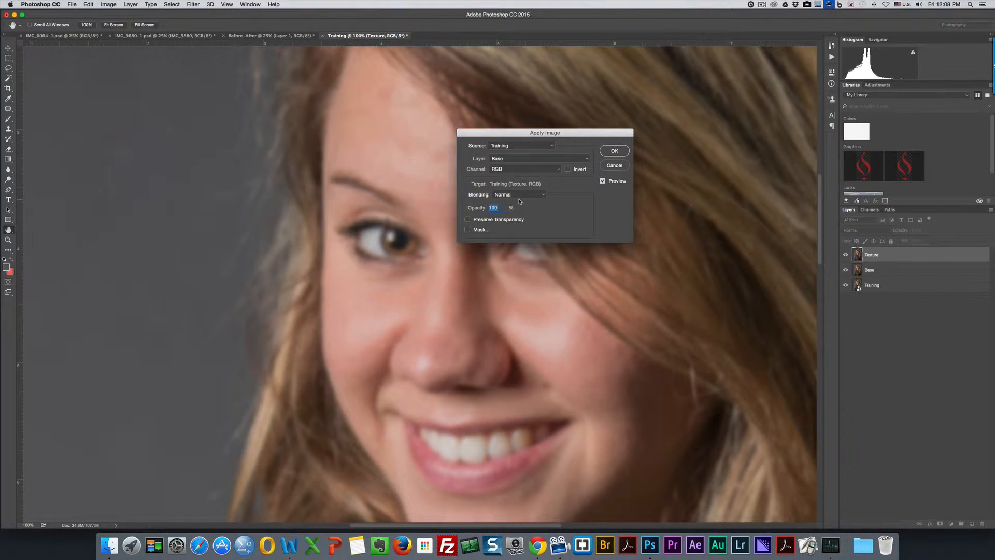
left_click(545, 197)
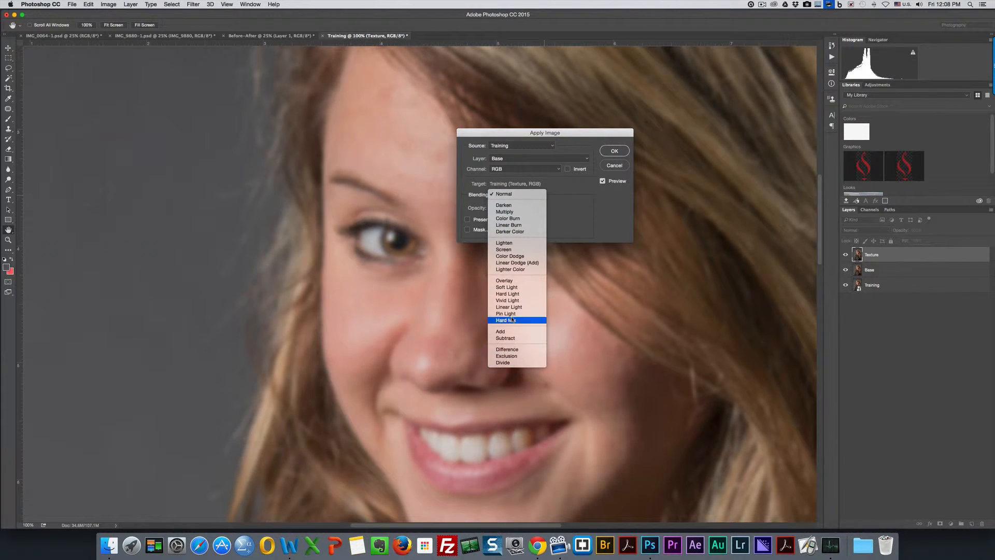
left_click(506, 279)
left_click(505, 338)
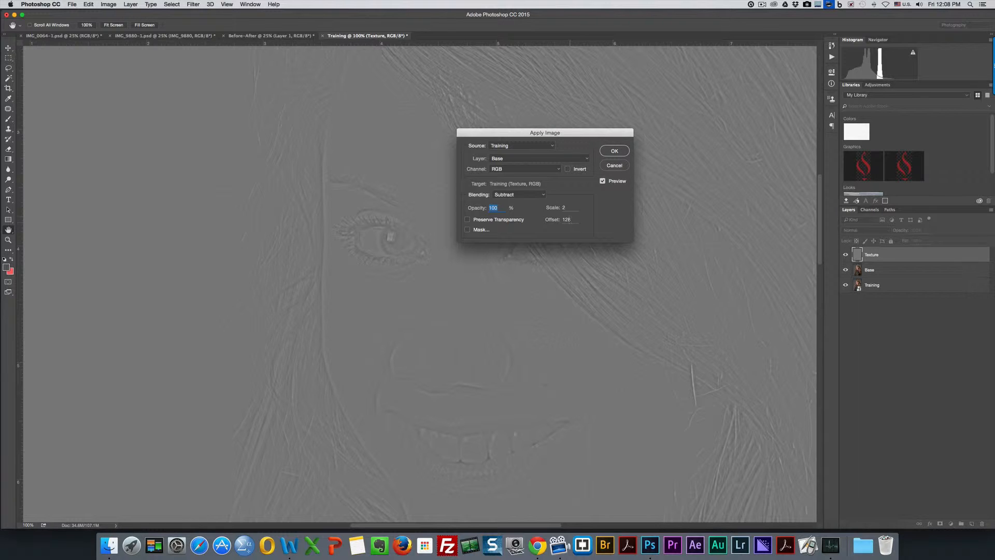
left_click(614, 151)
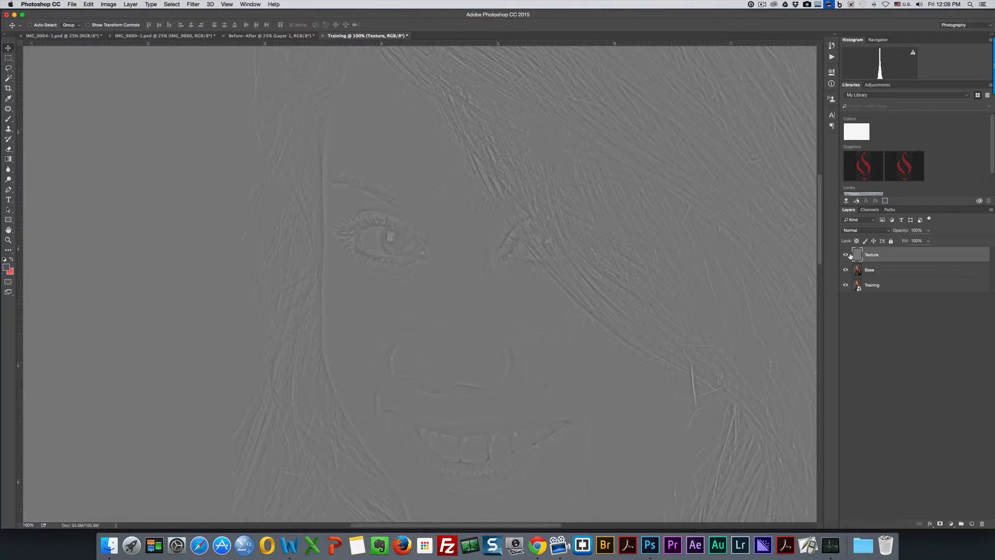
Step: Change the Texture layer's blending mode to Linear Light
left_click(889, 232)
left_click(889, 232)
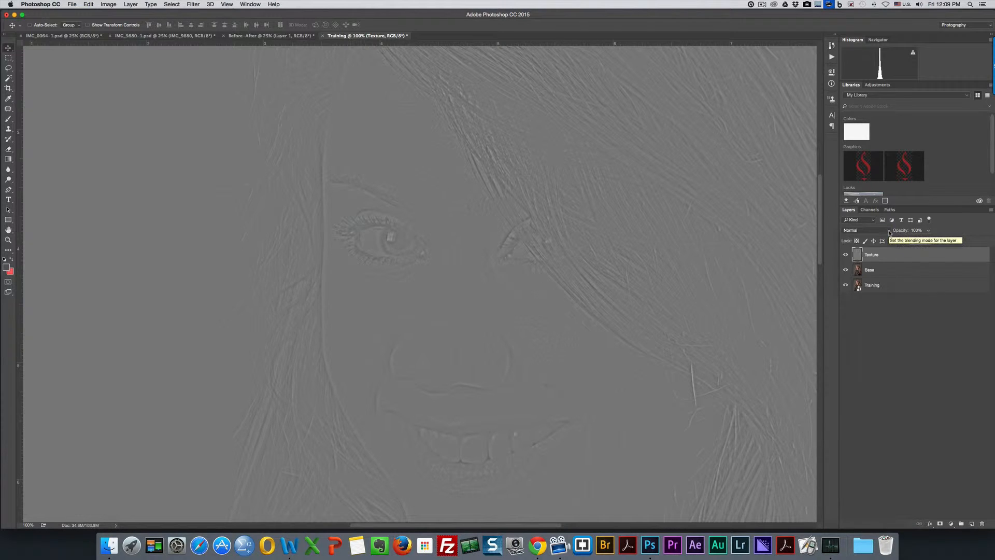
left_click(889, 232)
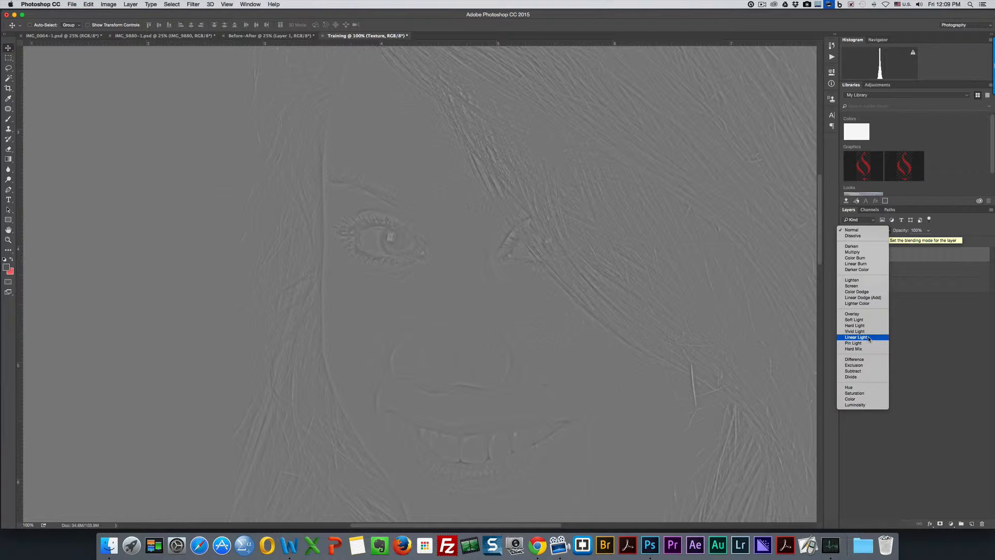
left_click(869, 338)
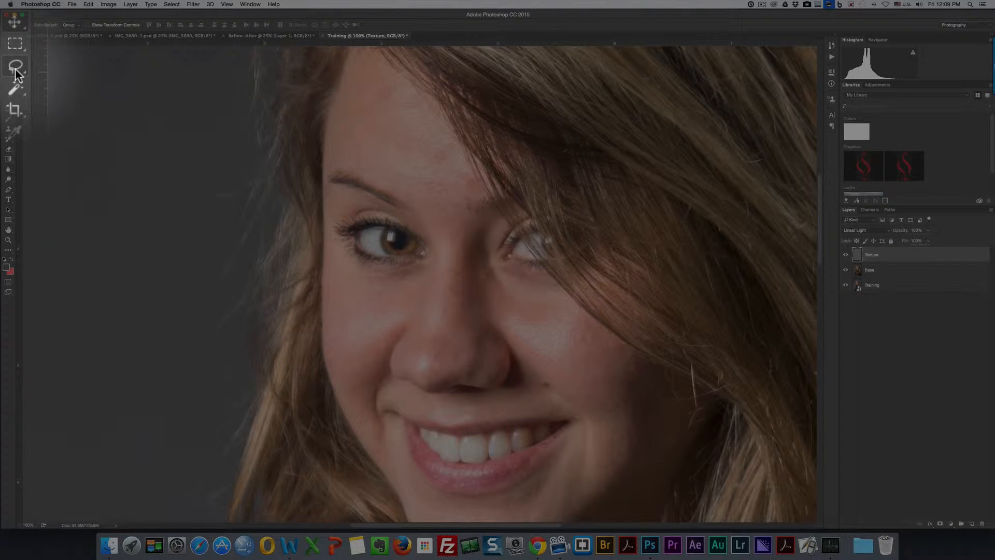
Step: On the Base layer, outline the forehead skin with the Lasso tool using a 40 px feather
left_click(15, 74)
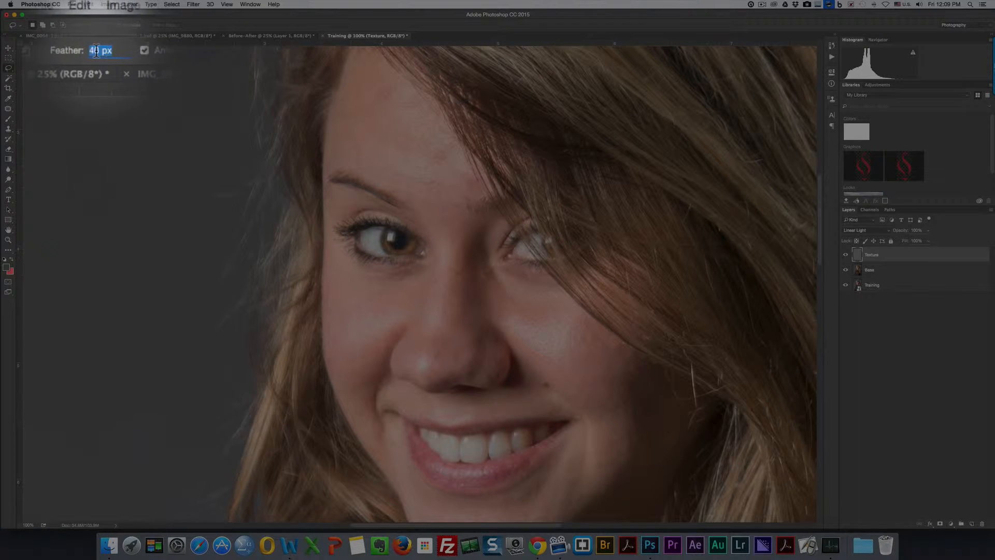
left_click(94, 51)
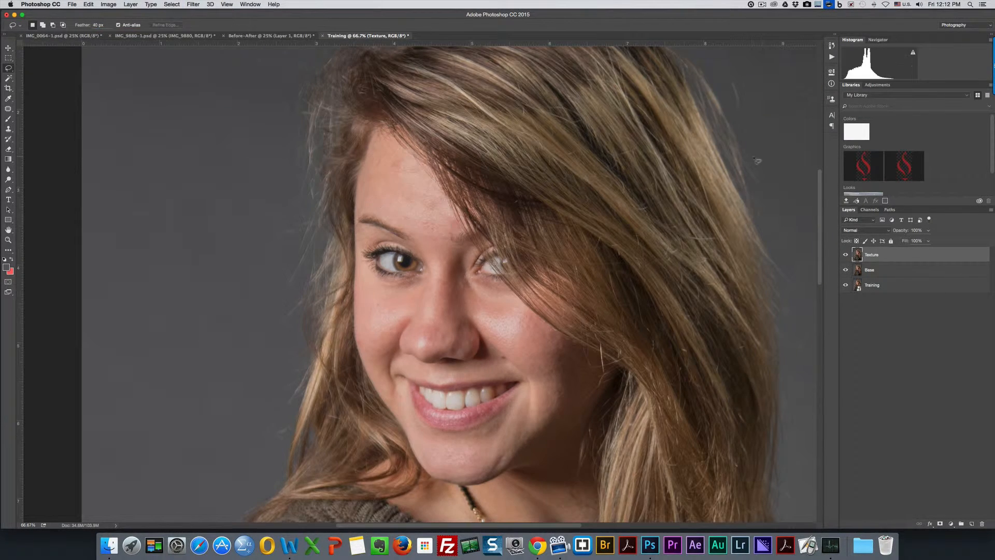
left_click(887, 270)
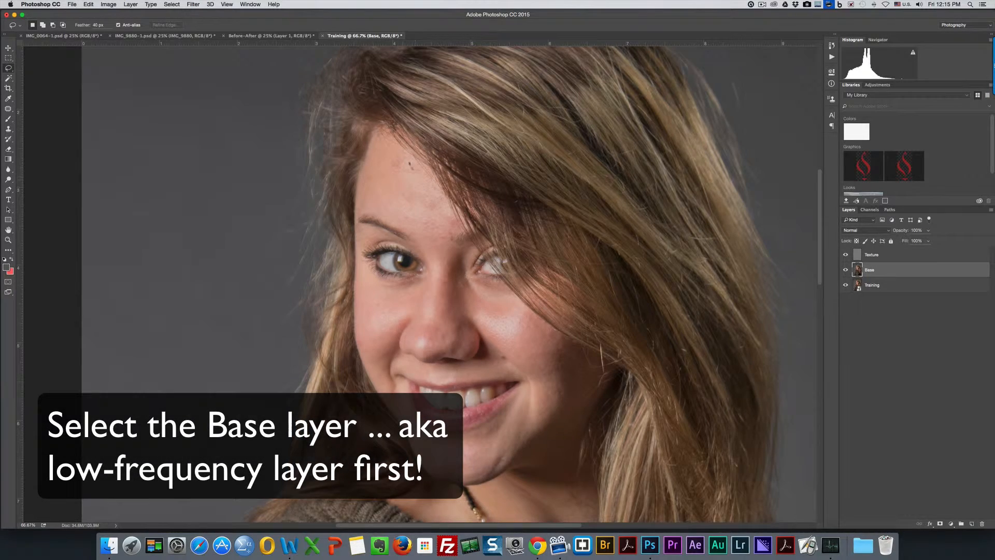
left_click_drag(399, 155, 374, 154)
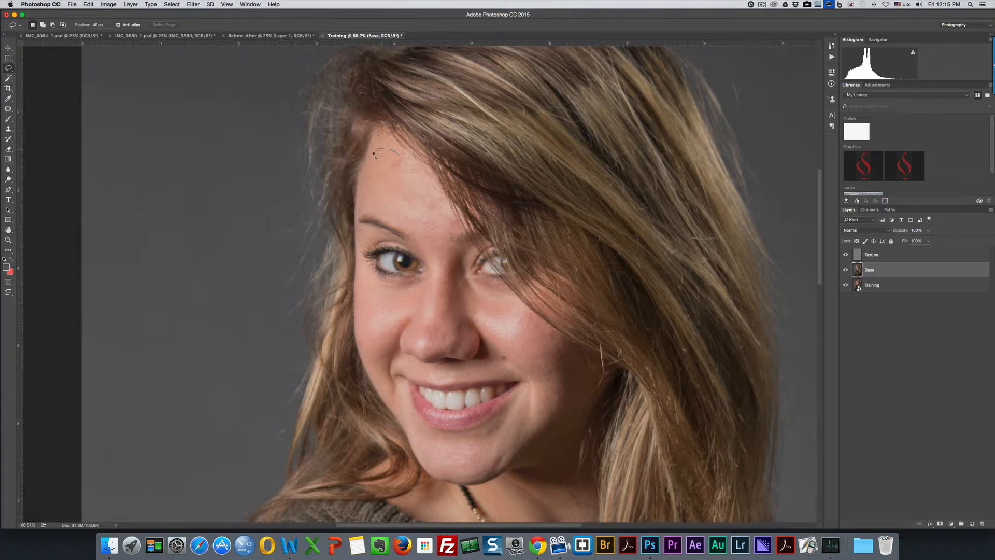
mouse_move(361, 195)
left_mouse_down()
mouse_move(444, 248)
mouse_move(450, 209)
mouse_move(428, 170)
mouse_move(391, 152)
left_mouse_up()
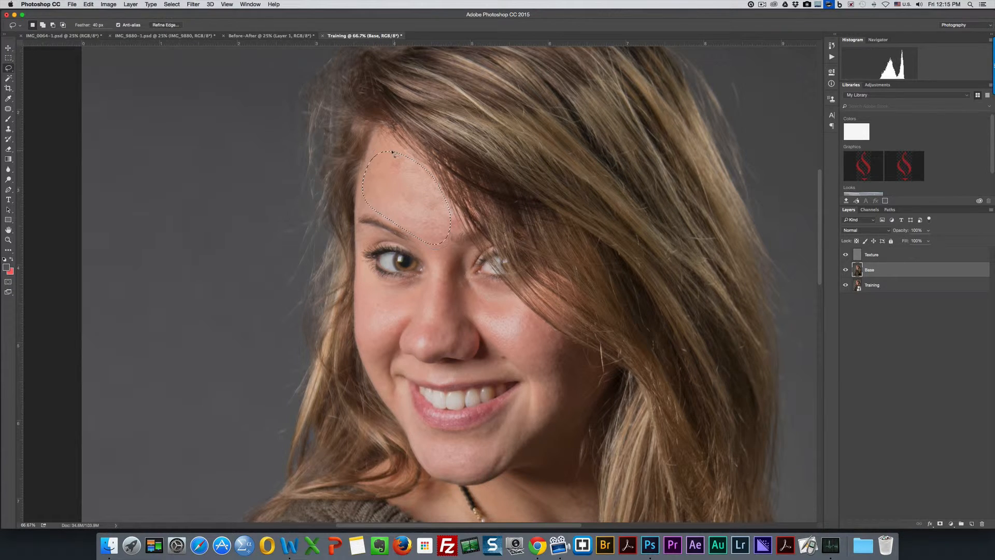
Step: Apply a Gaussian Blur with a radius of about 18 pixels to the selected forehead, and clear the selection
left_click(193, 5)
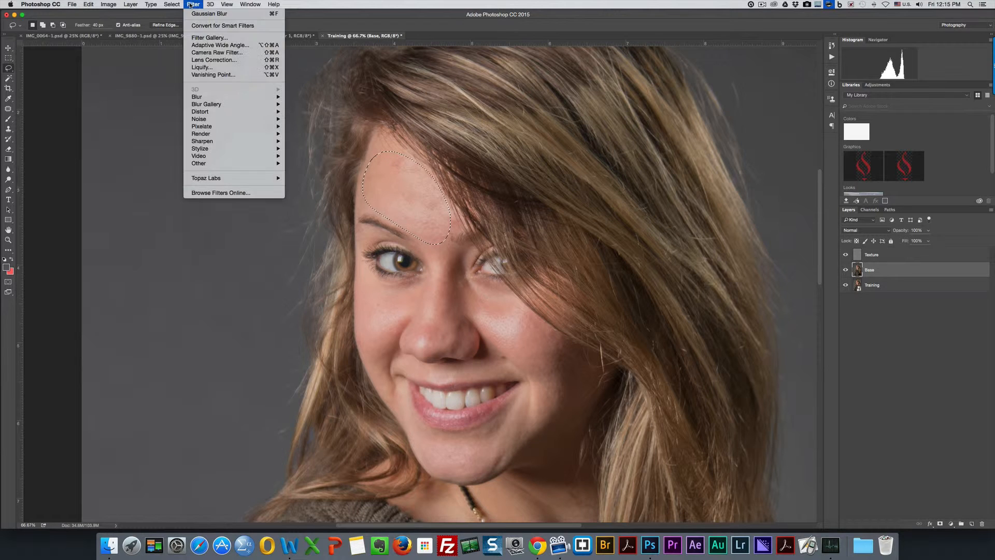
mouse_move(215, 99)
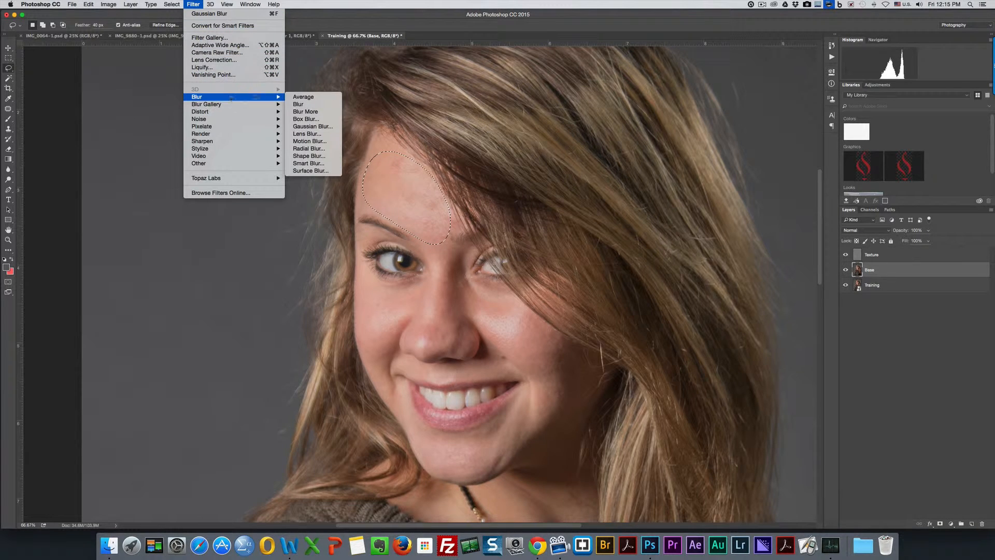
left_click(313, 126)
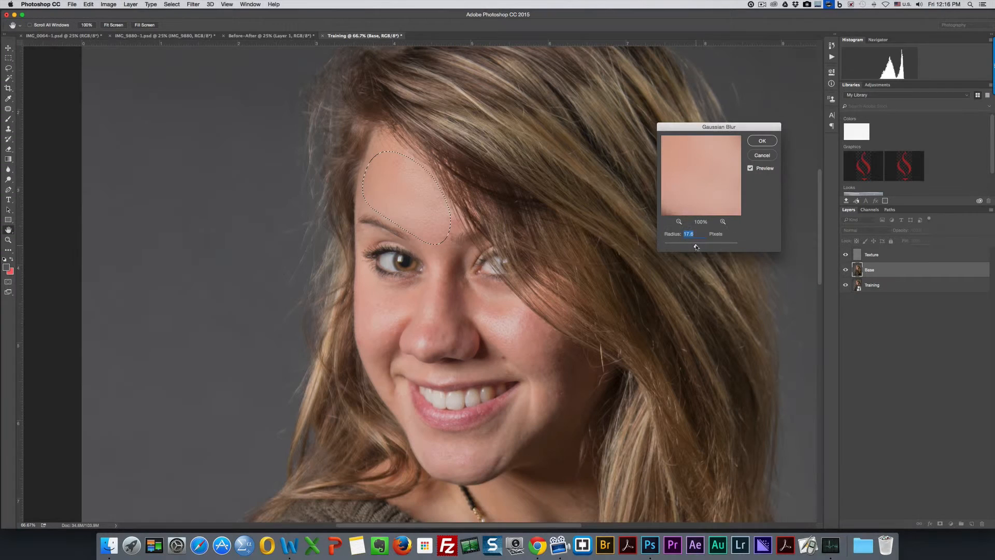
left_click_drag(696, 246, 698, 247)
left_click(762, 145)
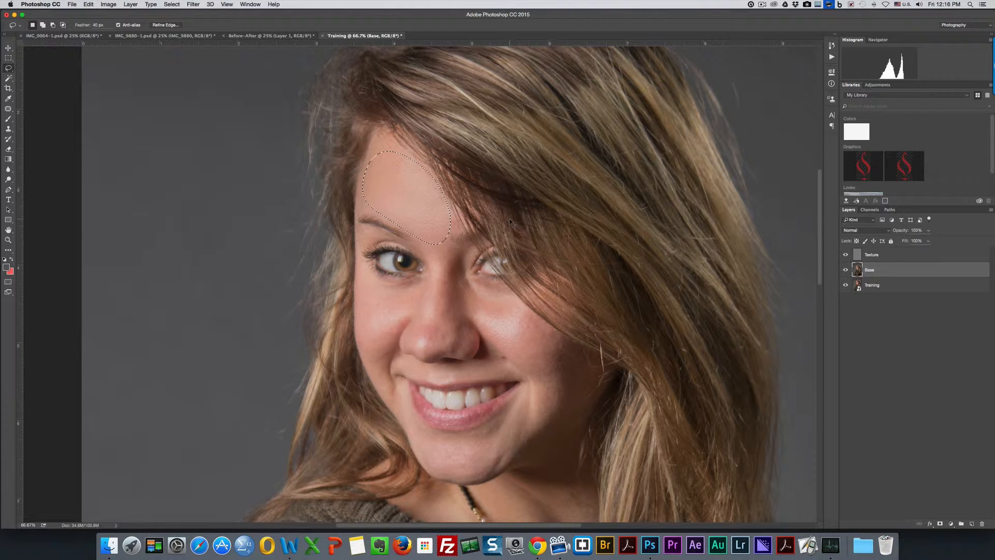
key("super+d")
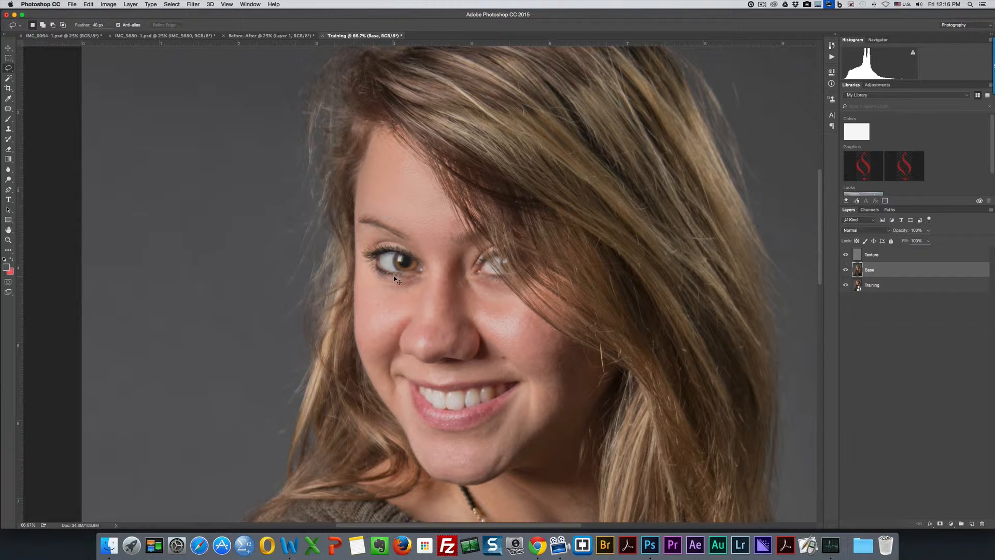
Step: Outline the cheek below the fully visible eye with the Lasso tool on the Base layer
key("super+equal")
scroll(410, 290, "down", 1)
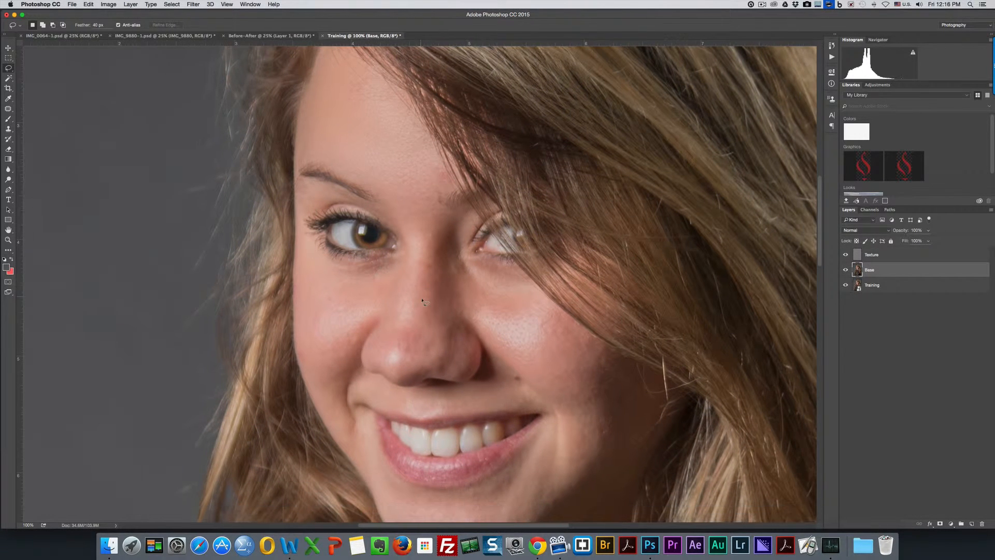
left_click_drag(405, 339, 458, 306)
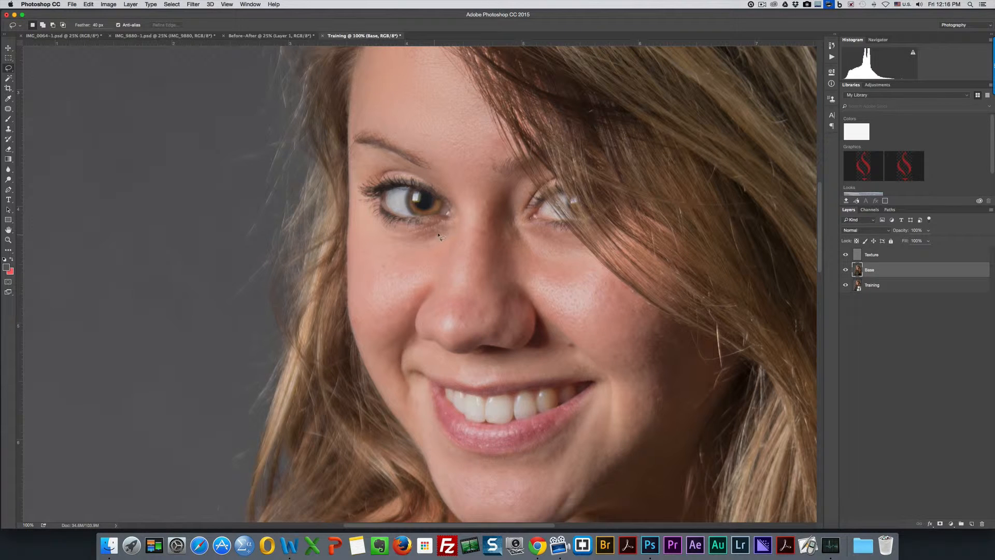
left_click_drag(415, 240, 377, 236)
mouse_move(380, 354)
left_mouse_down()
mouse_move(406, 343)
mouse_move(448, 266)
mouse_move(454, 234)
mouse_move(440, 239)
left_mouse_up()
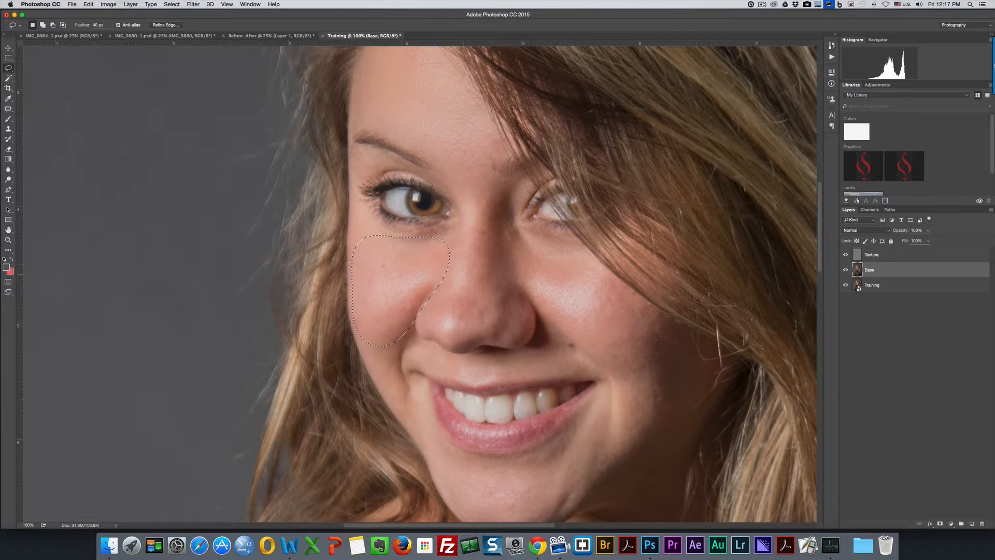
Step: Repeat the last Gaussian Blur on the selected cheek and clear the selection
left_click(193, 4)
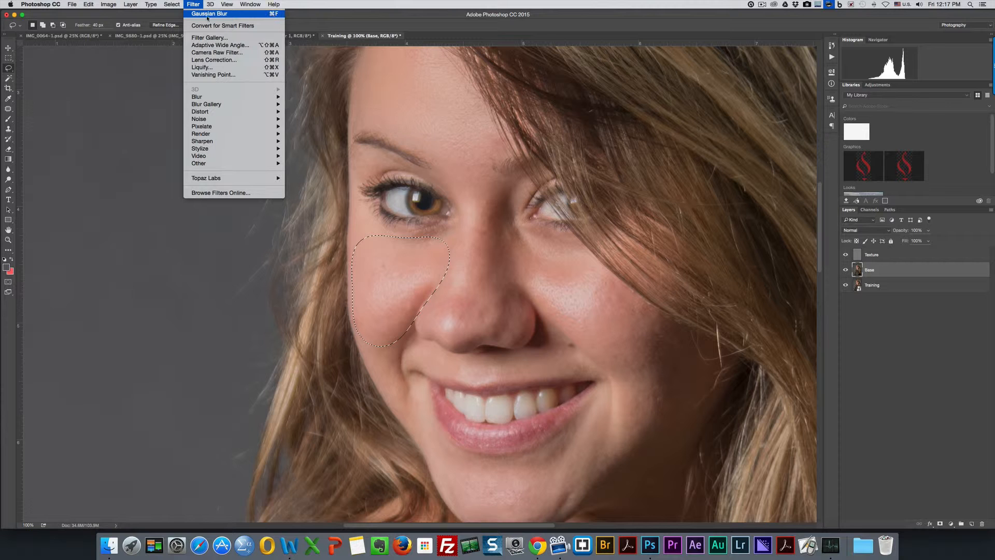
left_click(241, 14)
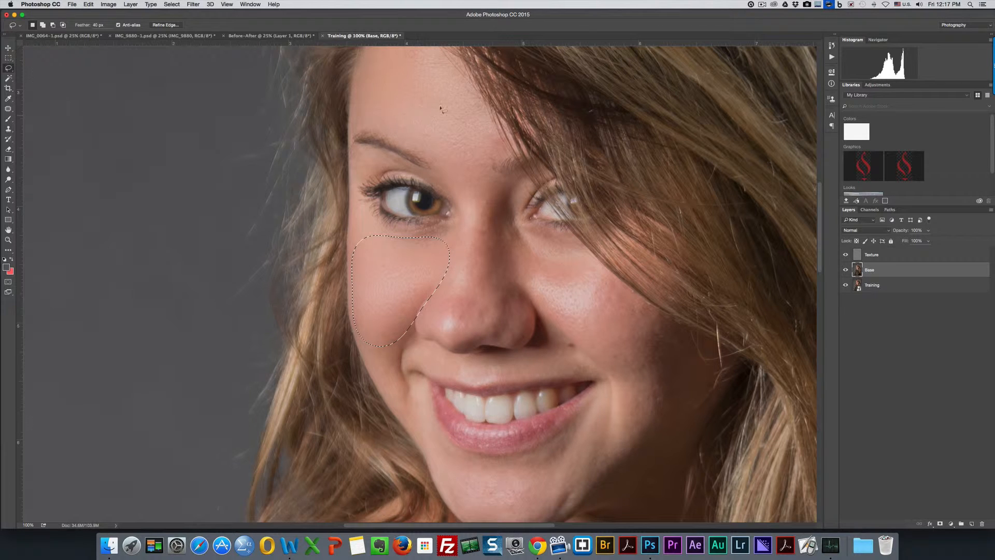
left_click(399, 298)
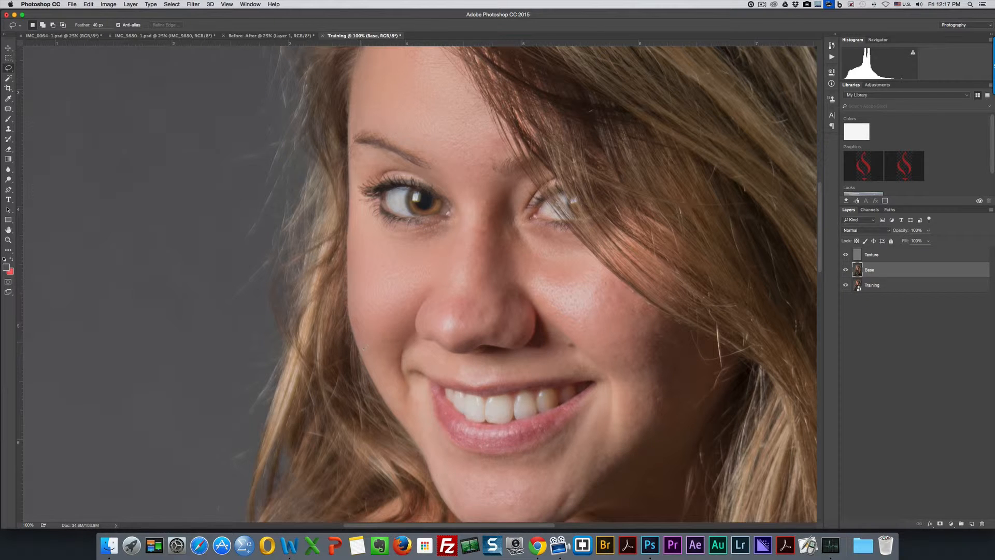
Step: Outline the other cheek, between the nose and the hair, and repeat the last Gaussian Blur on it
mouse_move(595, 263)
left_mouse_down()
mouse_move(501, 227)
mouse_move(517, 287)
mouse_move(571, 342)
left_mouse_up()
mouse_move(610, 384)
left_mouse_down()
mouse_move(650, 383)
mouse_move(661, 360)
mouse_move(628, 300)
left_mouse_up()
left_click_drag(597, 265, 596, 264)
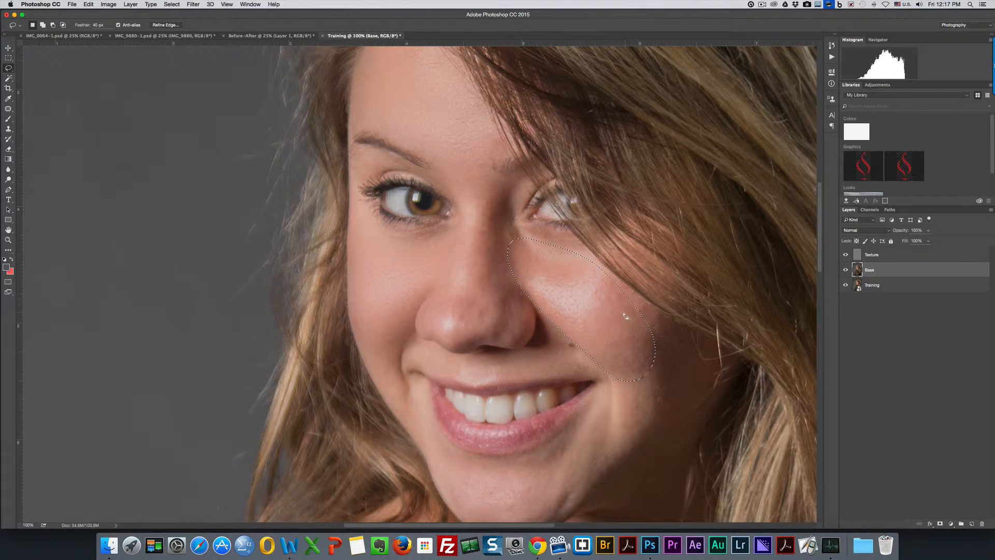
key("super+f")
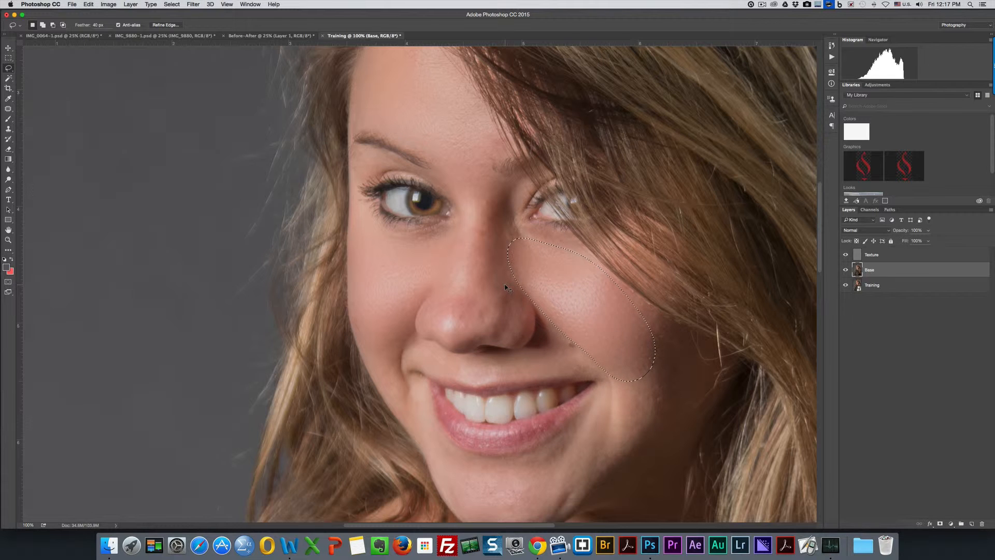
Step: Clear the cheek selection, outline the nose with the Lasso tool on the Base layer and repeat the last Gaussian Blur on it
key("super+d")
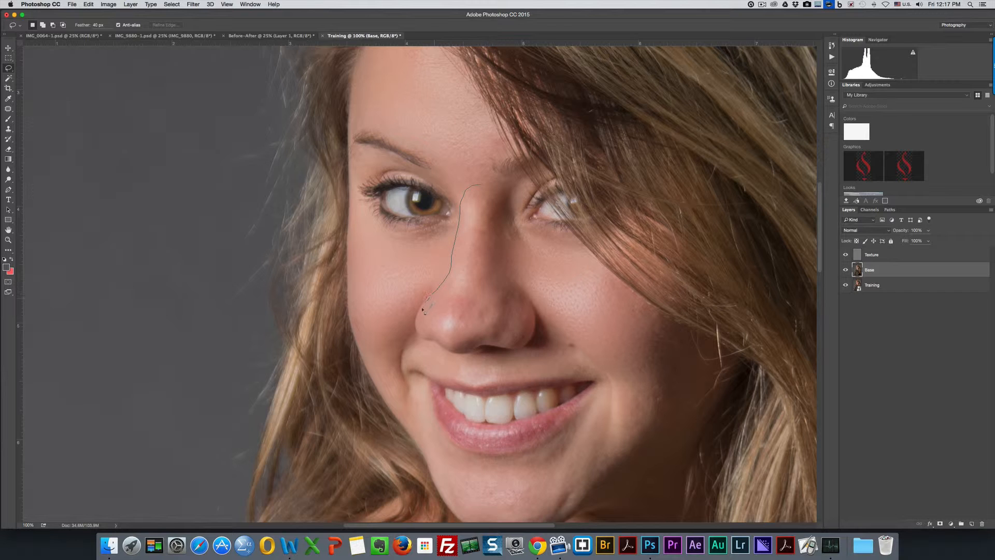
mouse_move(438, 338)
left_mouse_down()
mouse_move(496, 343)
mouse_move(521, 320)
mouse_move(488, 186)
left_mouse_up()
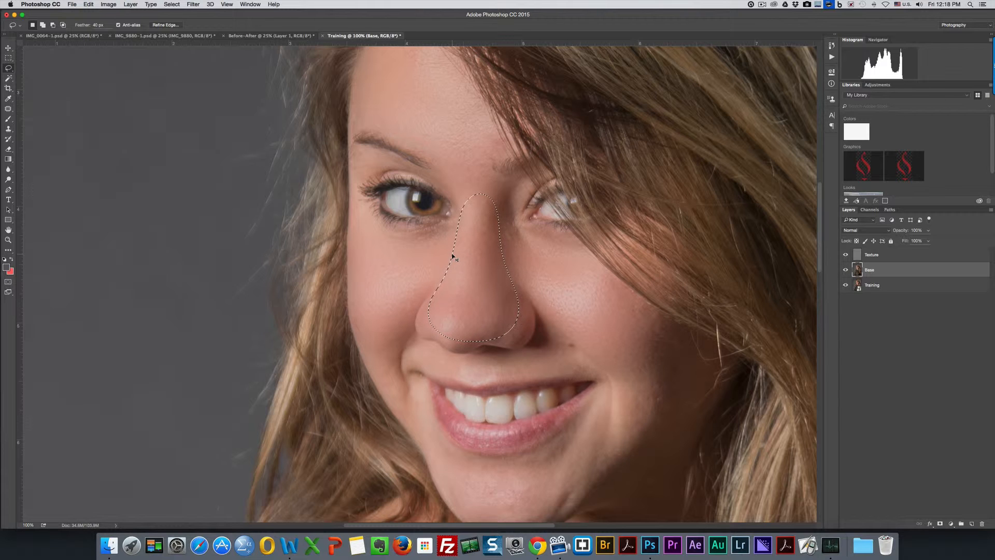
key("super+d")
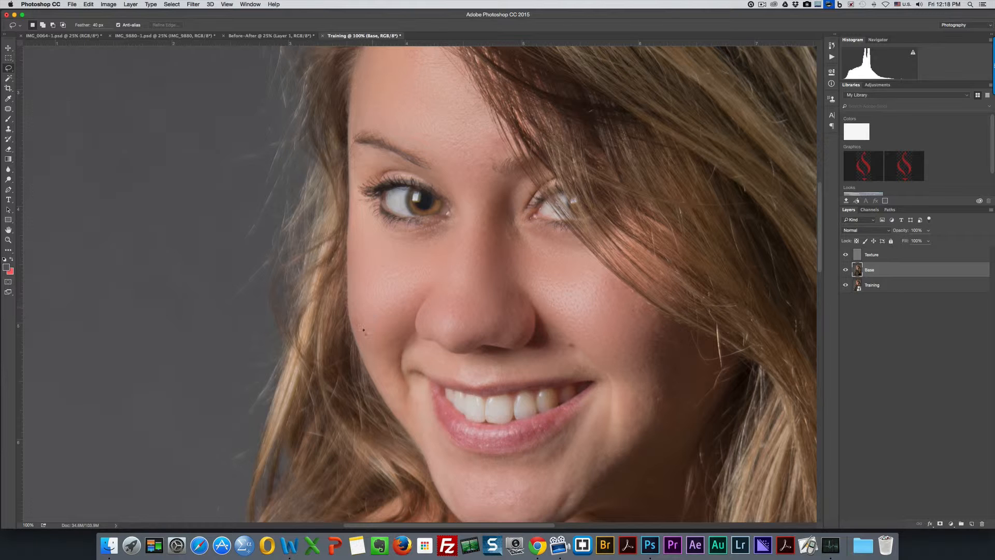
Step: Outline the lower cheek beside the mouth corner, repeat the last Gaussian Blur on it and clear the selection
scroll(577, 324, "down", 2)
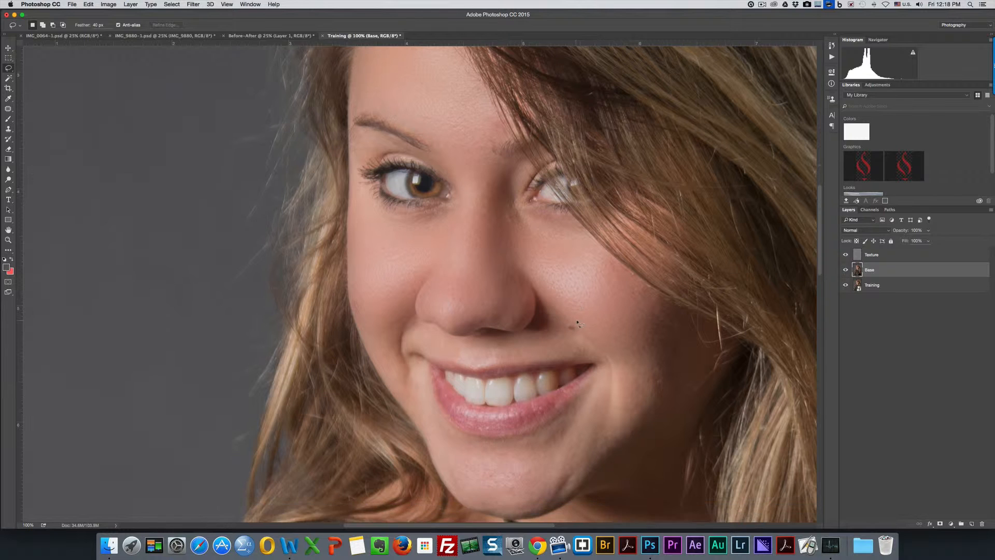
scroll(649, 322, "down", 5)
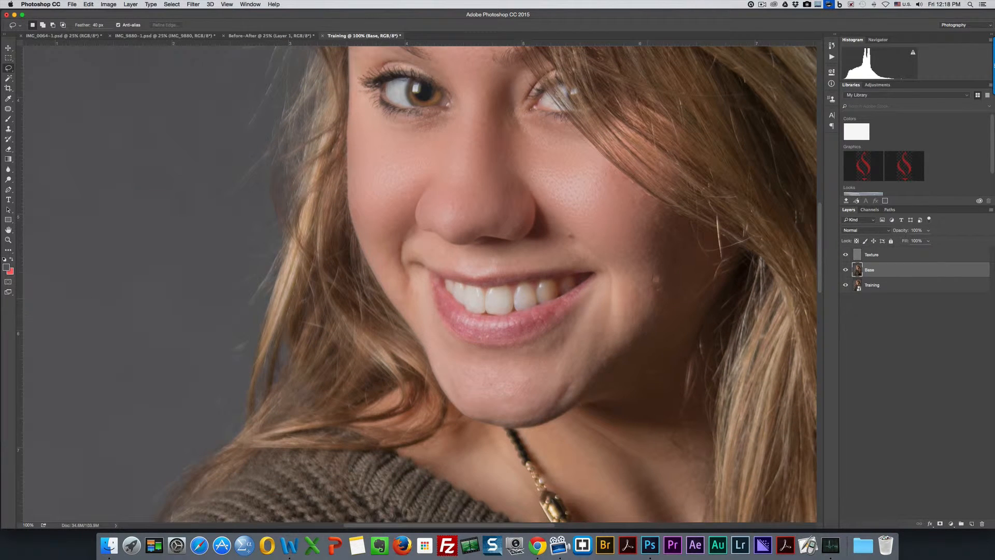
mouse_move(664, 244)
left_mouse_down()
mouse_move(638, 252)
mouse_move(603, 337)
mouse_move(663, 322)
mouse_move(683, 288)
mouse_move(680, 261)
mouse_move(664, 247)
left_mouse_up()
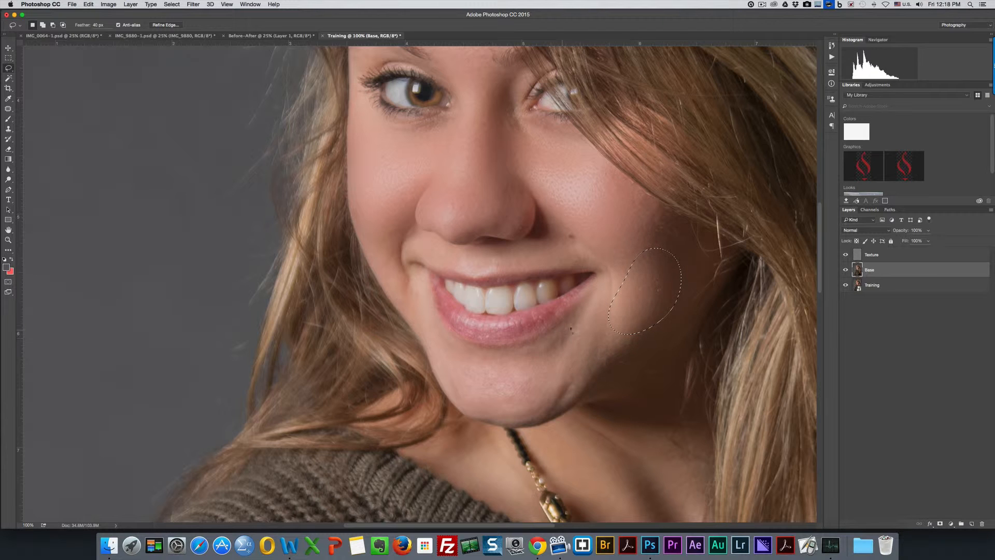
key("super+d")
Step: Outline the chin below the lower lip, repeat the last Gaussian Blur on it and clear the selection
mouse_move(452, 405)
left_mouse_down()
mouse_move(526, 422)
mouse_move(559, 417)
mouse_move(591, 389)
mouse_move(608, 353)
mouse_move(605, 311)
mouse_move(570, 327)
left_mouse_up()
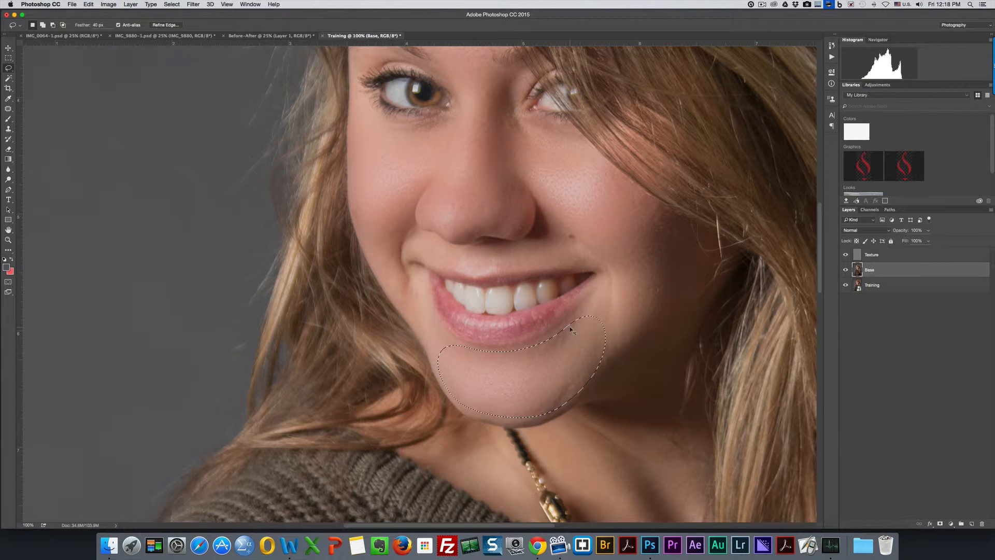
key("super+d")
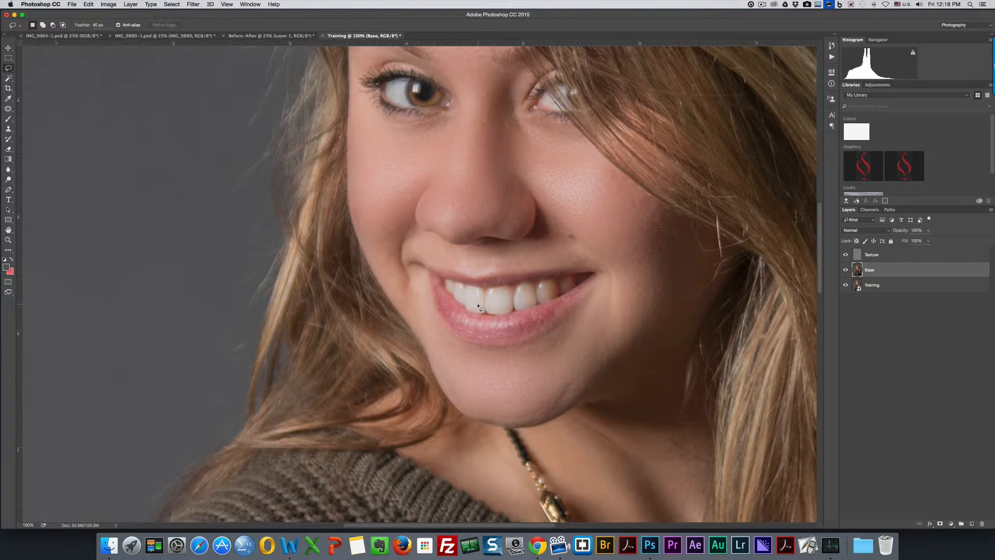
scroll(476, 306, "up", 10)
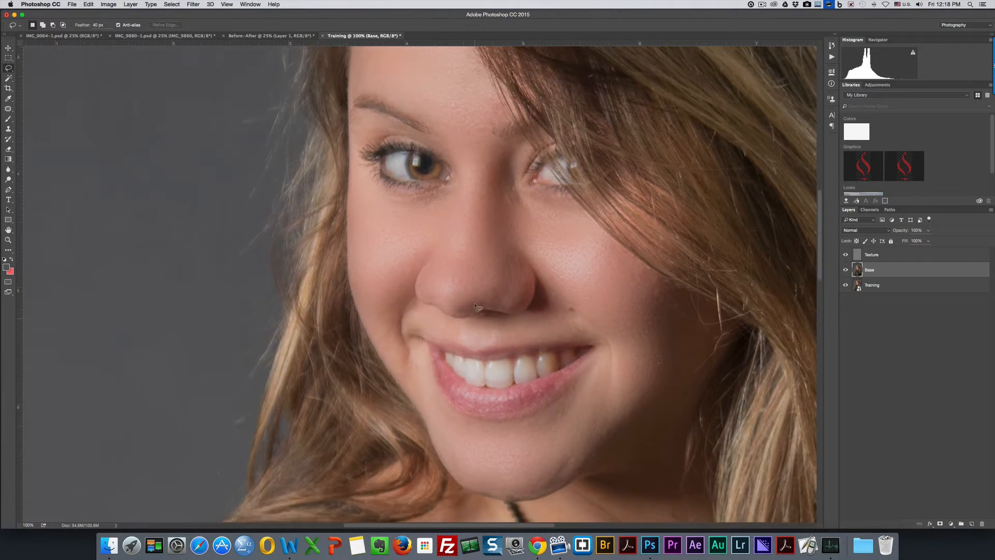
scroll(476, 306, "down", 10)
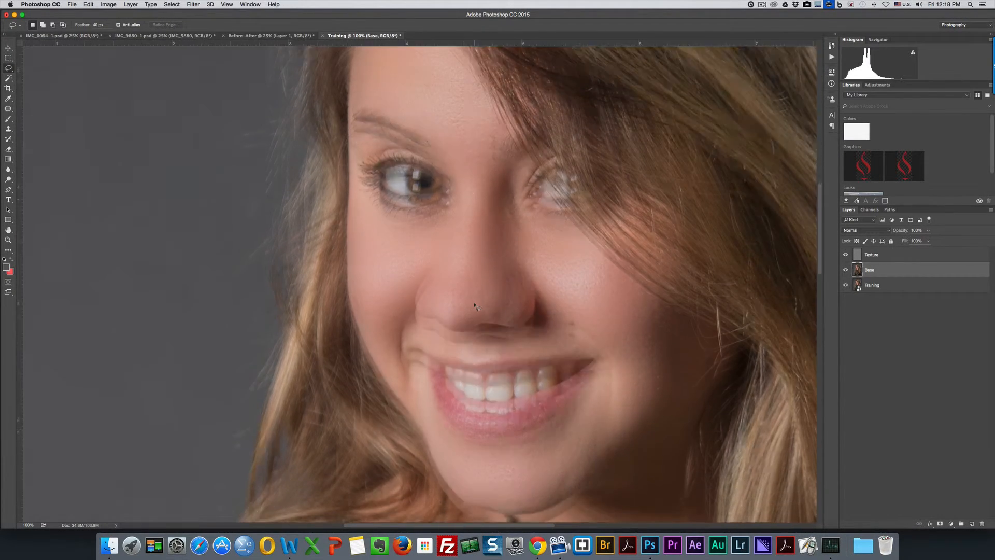
scroll(475, 304, "up", 1)
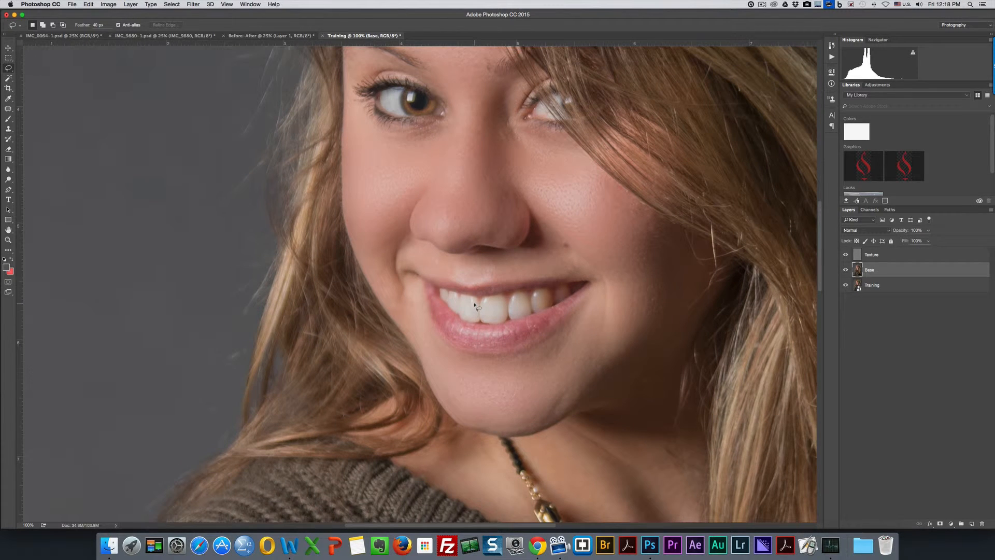
scroll(570, 273, "up", 4)
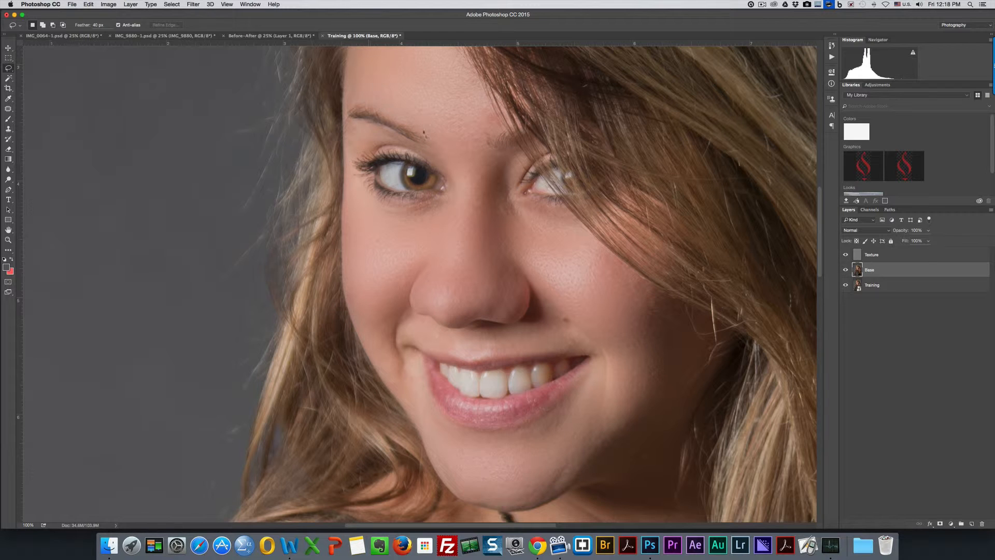
scroll(424, 138, "up", 1)
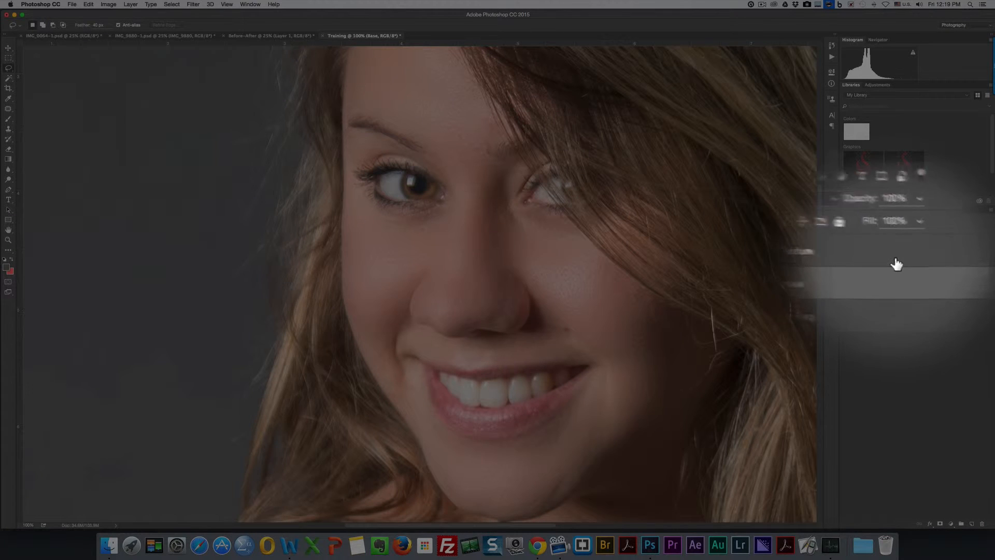
Step: Make the Texture layer active and choose the Spot Healing Brush Tool
left_click(896, 261)
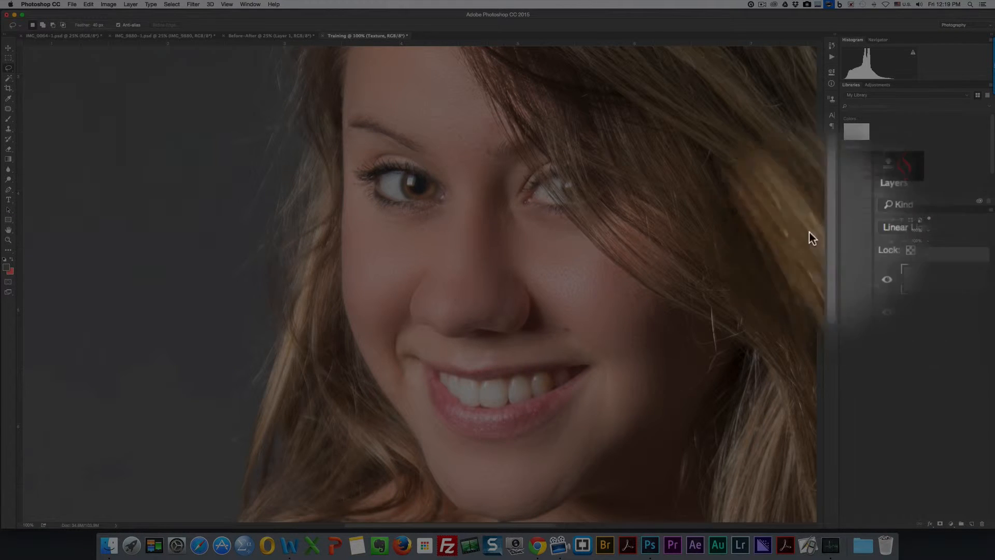
left_click(9, 109)
right_click(18, 110)
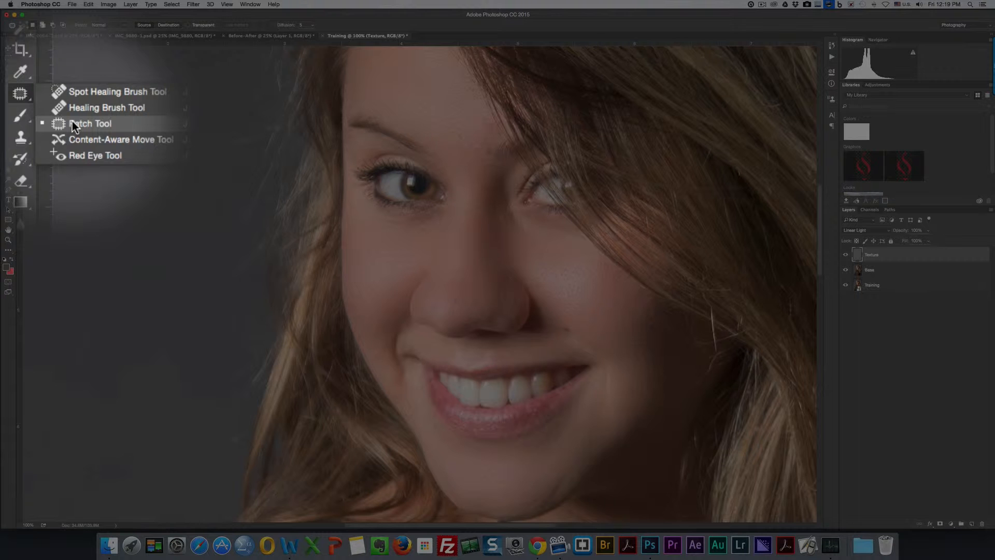
left_click(82, 110)
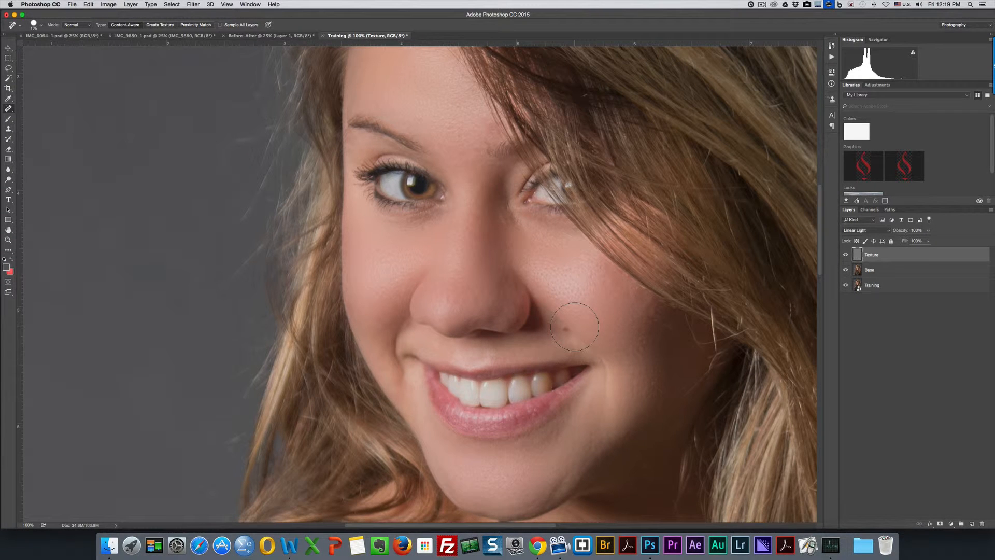
Step: Reduce the healing brush to 25 px and heal the blemishes on the cheek beside the nose and around the mouth
key("bracketleft")
key("bracketleft")
key("bracketleft")
key("bracketleft")
key("bracketright")
key("bracketleft")
key("bracketleft")
key("bracketleft")
key("bracketleft")
key("bracketleft")
left_click_drag(557, 325, 567, 328)
left_click_drag(402, 386, 413, 388)
left_click_drag(412, 361, 411, 360)
left_click_drag(489, 359, 574, 350)
Step: Heal the remaining marks on the nose bridge, forehead, both cheeks and under the fully visible eye on the Texture layer
mouse_move(501, 217)
left_mouse_down()
mouse_move(512, 218)
mouse_move(504, 207)
left_mouse_up()
left_click_drag(485, 123, 487, 151)
left_click(366, 295)
left_click_drag(427, 216, 393, 218)
left_click_drag(388, 221, 394, 222)
left_click(380, 221)
scroll(536, 240, "down", 2)
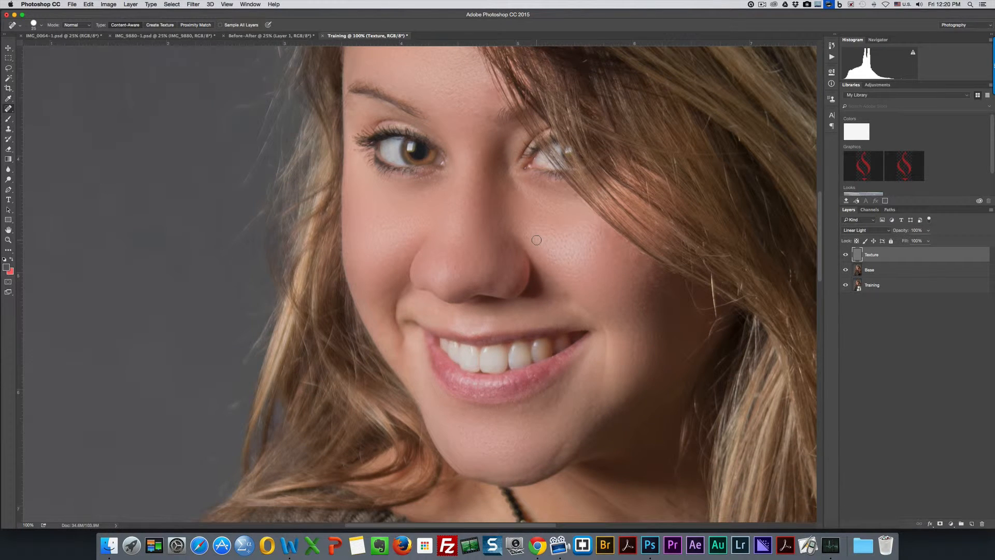
scroll(537, 240, "down", 1)
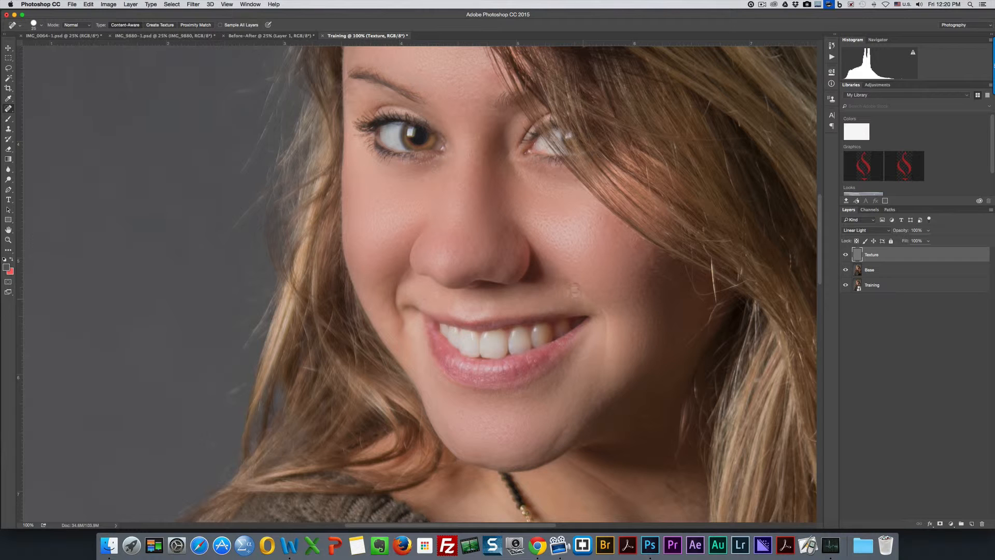
left_click(632, 241)
left_click(632, 242)
scroll(535, 272, "down", 5)
scroll(535, 272, "up", 6)
scroll(535, 272, "up", 5)
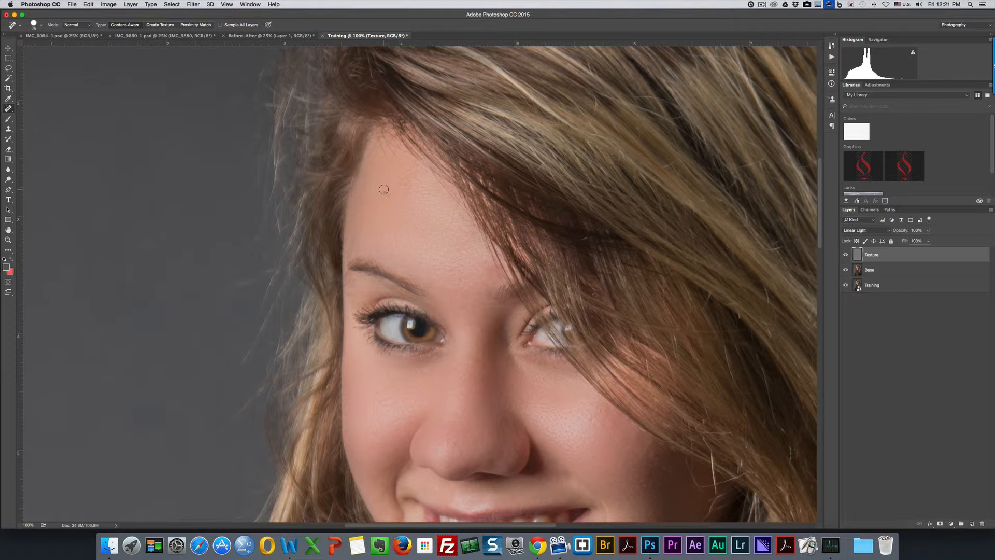
Step: Stamp all visible layers into a new layer above Texture and duplicate that merged layer
key("super+minus")
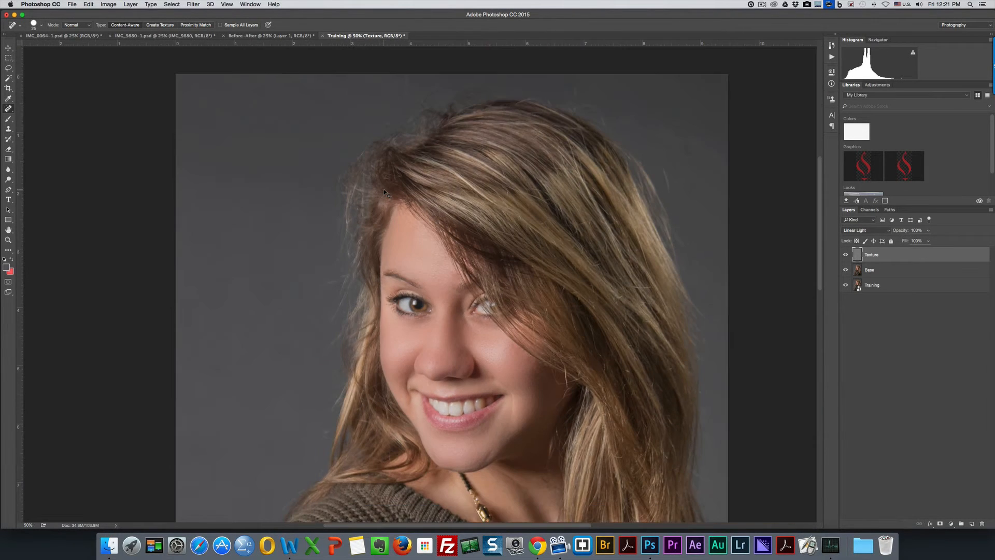
key("super+minus")
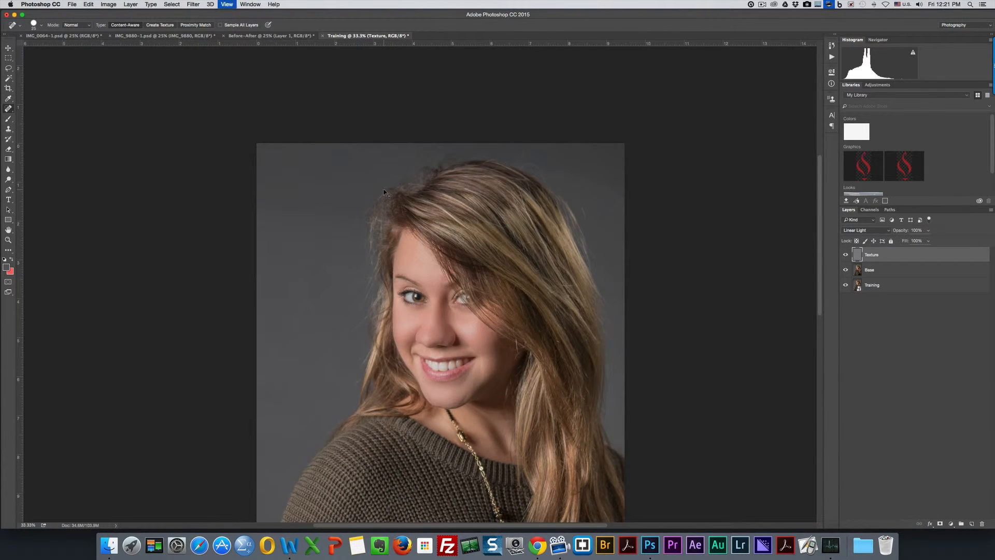
key("super+minus")
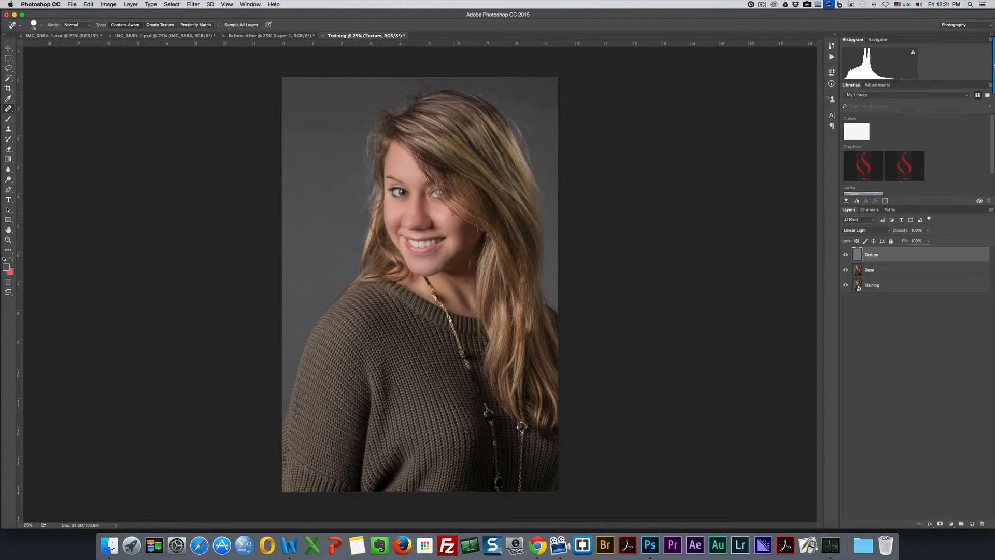
left_click(8, 48)
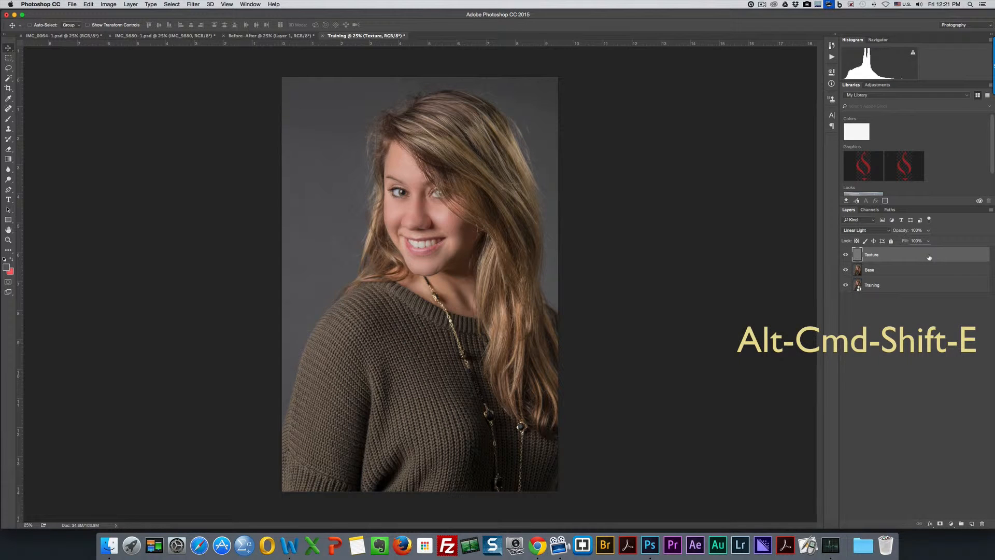
key("super")
key("alt+super+shift+e")
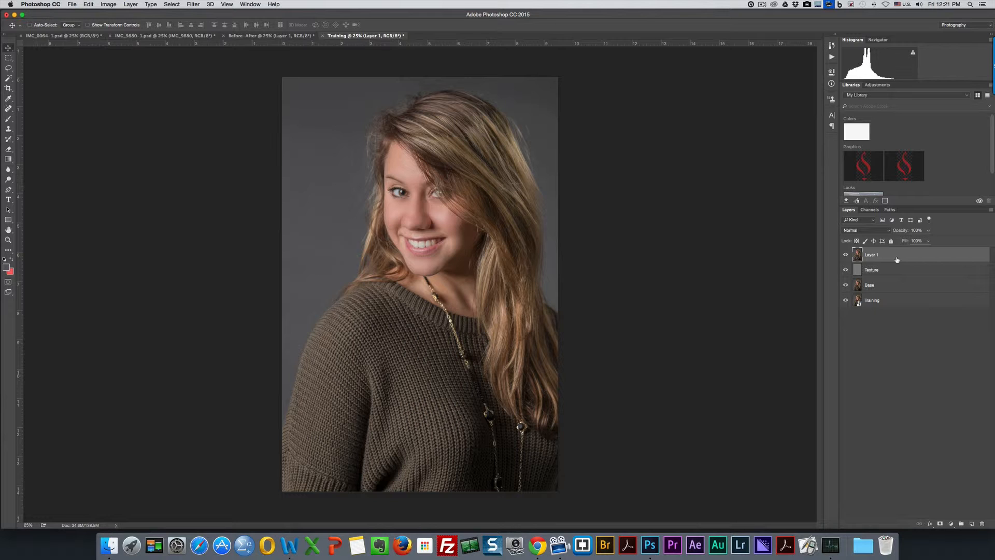
key("ctrl+j")
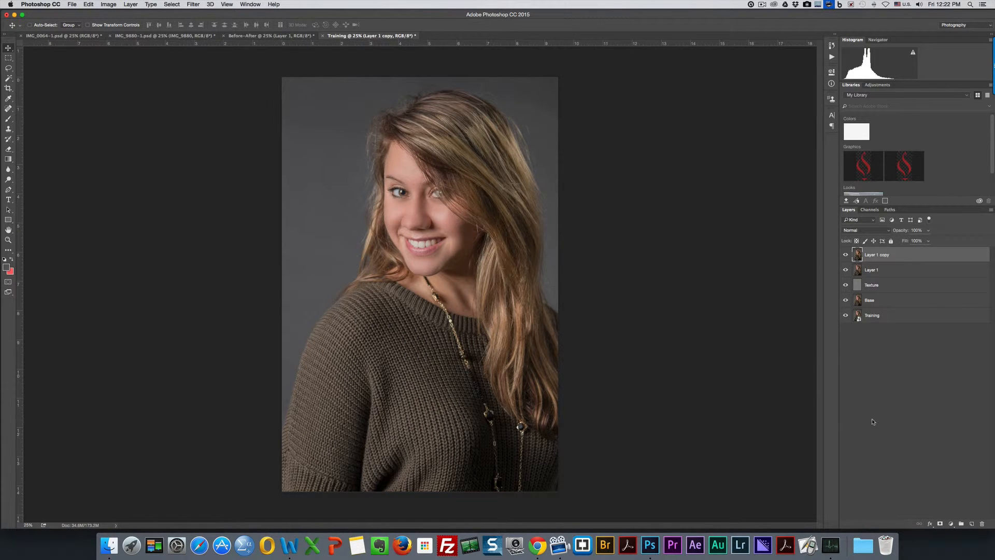
Step: Add a Selective Color adjustment layer clipped to the duplicated merged layer, keeping Normal mode and 100% opacity
left_click(951, 525, "alt")
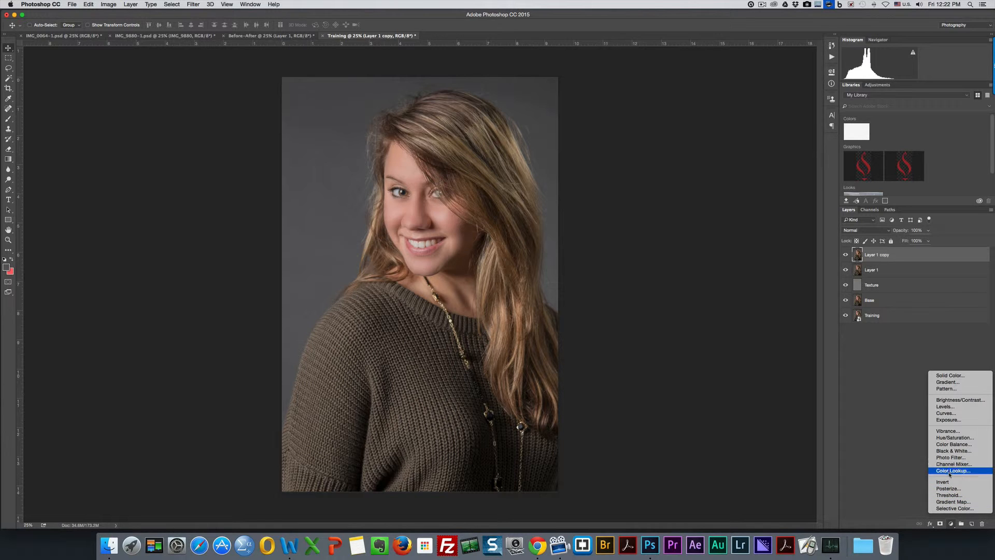
left_click(952, 508, "alt")
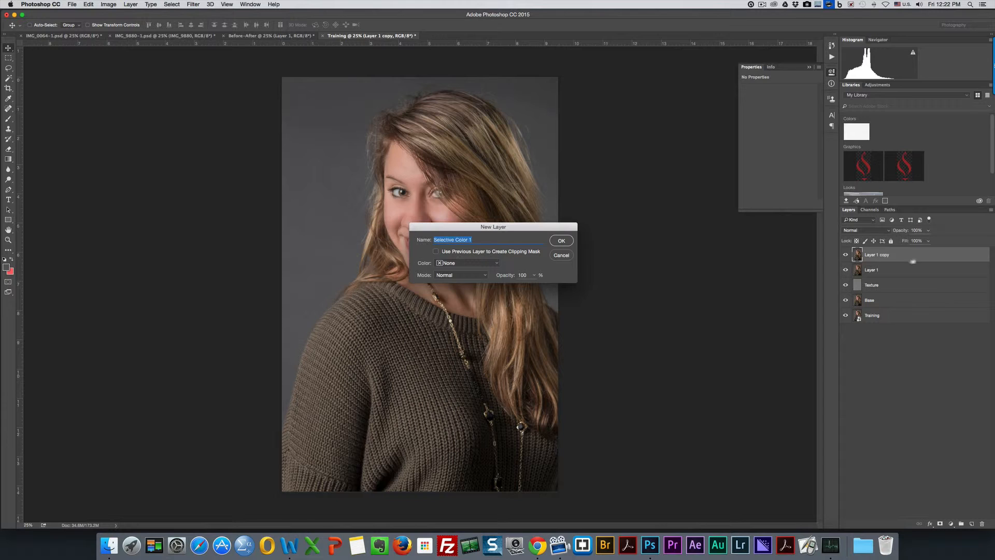
left_click(436, 251)
left_click(560, 242)
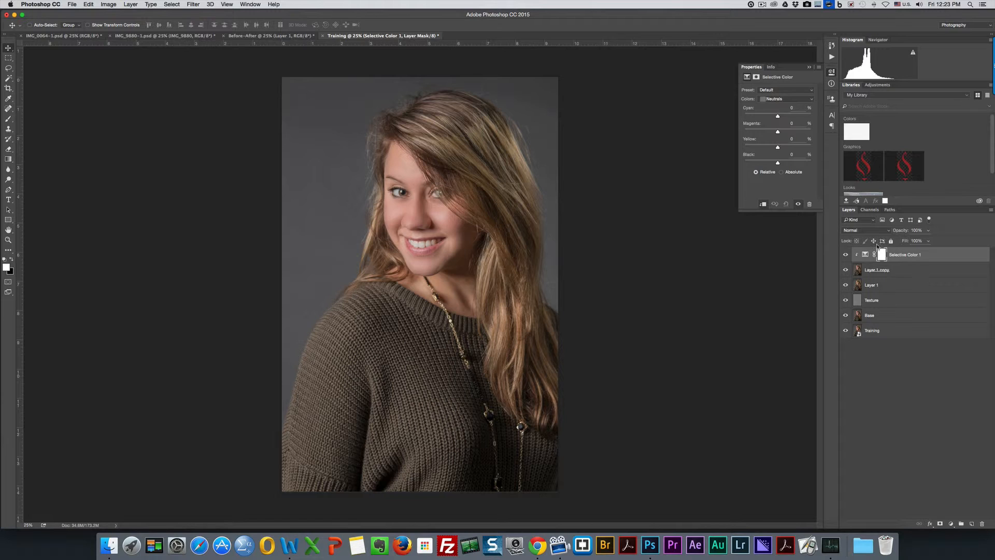
Step: Set magenta to +12% for the Neutrals in the Selective Color adjustment
left_click(810, 101)
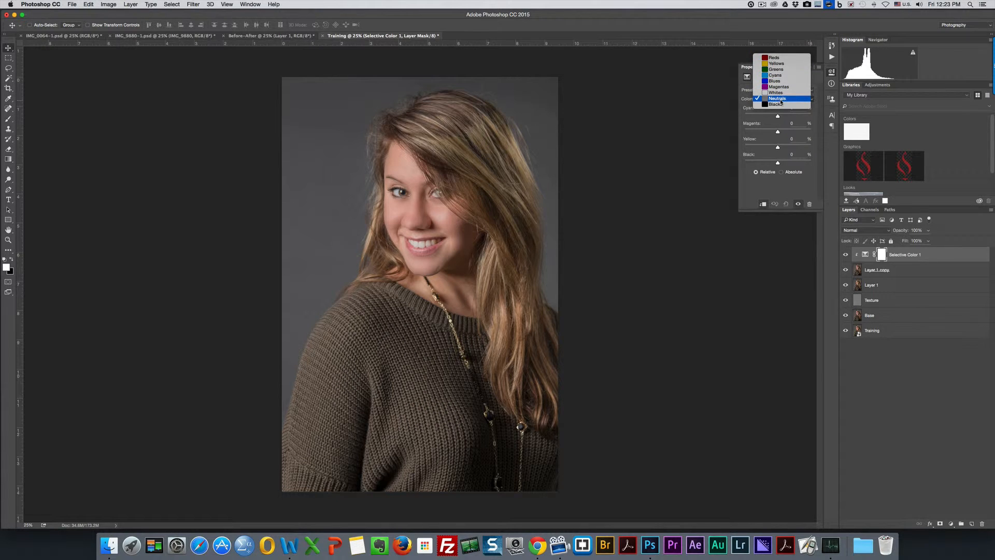
left_click(780, 100)
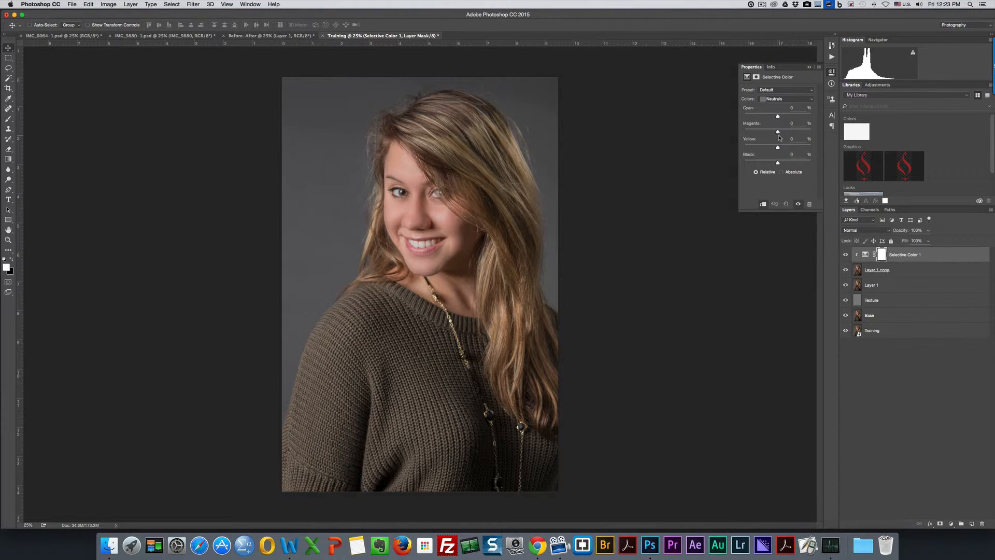
left_click_drag(778, 134, 783, 133)
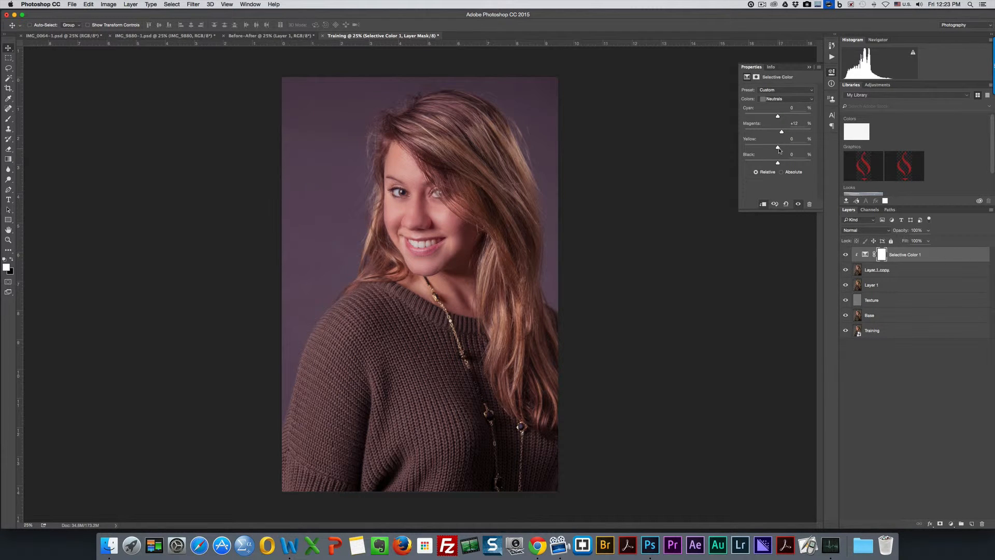
Step: Raise yellow and black slightly for the Neutrals, fine-tune magenta and cyan, and collapse the adjustment's properties
left_click_drag(778, 148, 780, 150)
left_click_drag(782, 133, 782, 133)
left_click_drag(777, 165, 779, 165)
left_click_drag(778, 117, 779, 120)
left_click_drag(779, 119, 778, 120)
left_click(808, 67)
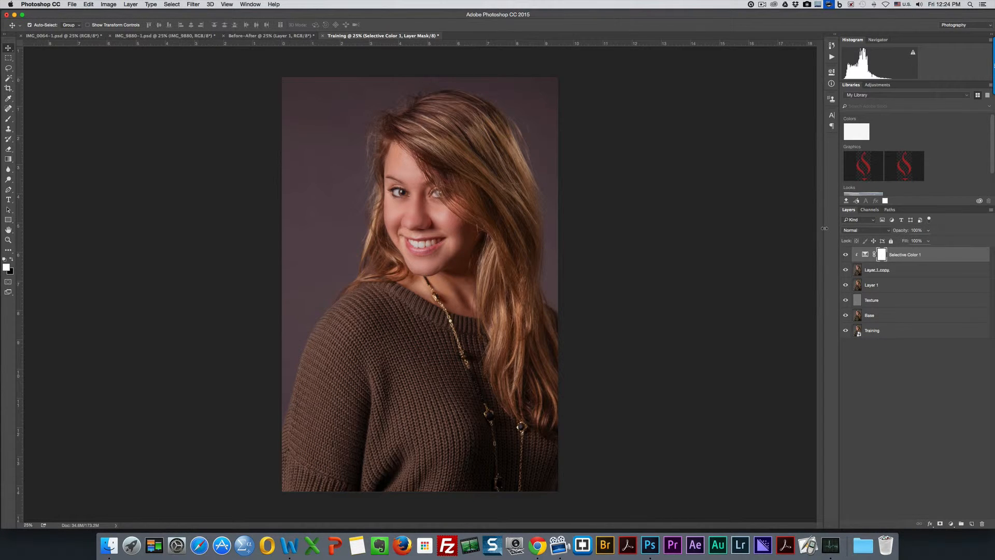
Step: Stamp all visible layers into a new top layer and group the layers from Selective Color 1 down to Base as "Grouped"
key("super+alt+shift+e")
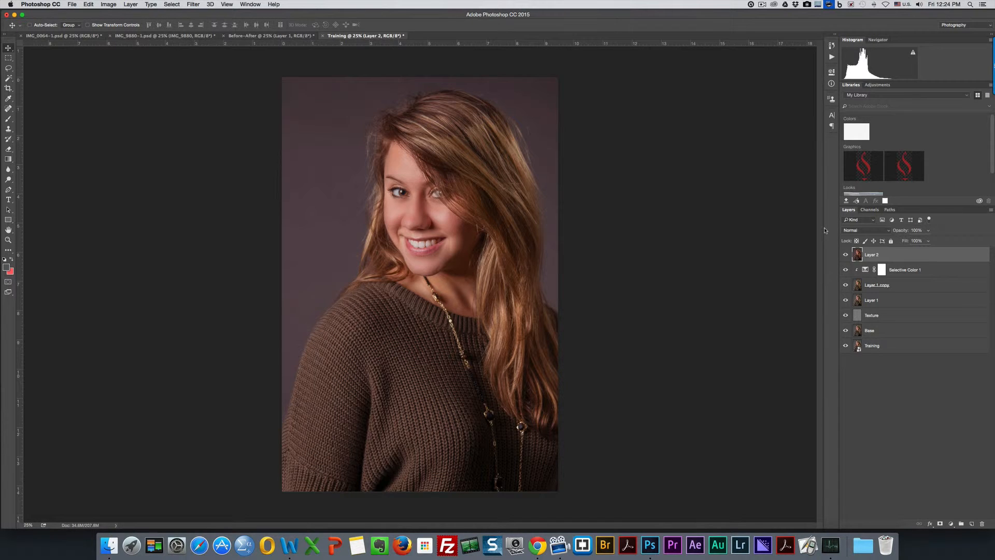
left_click(927, 272)
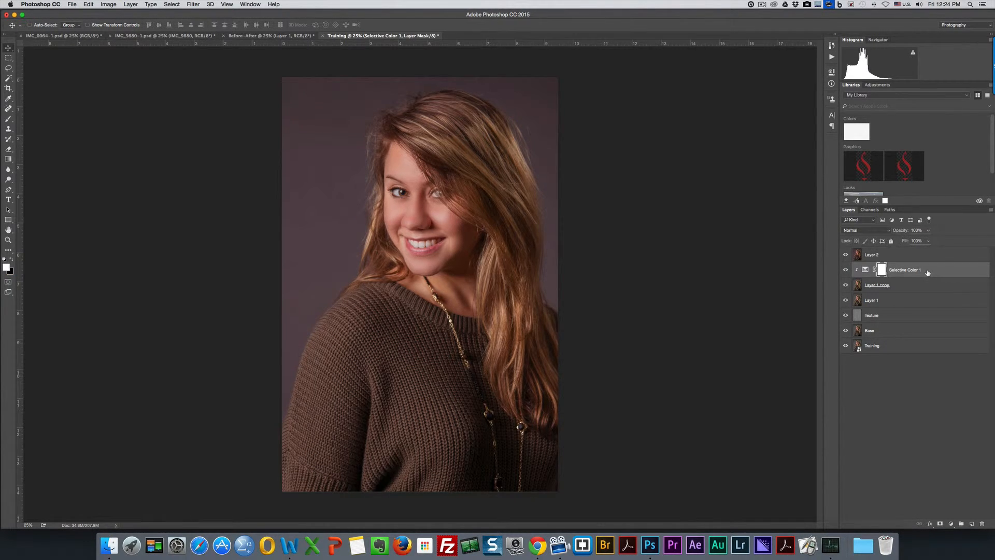
left_click(909, 335, "shift")
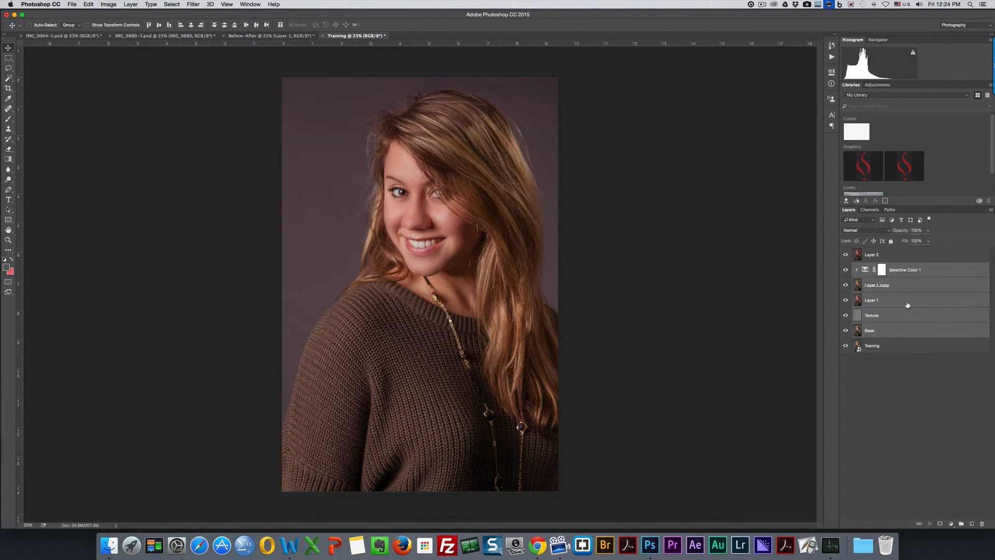
left_click(131, 4)
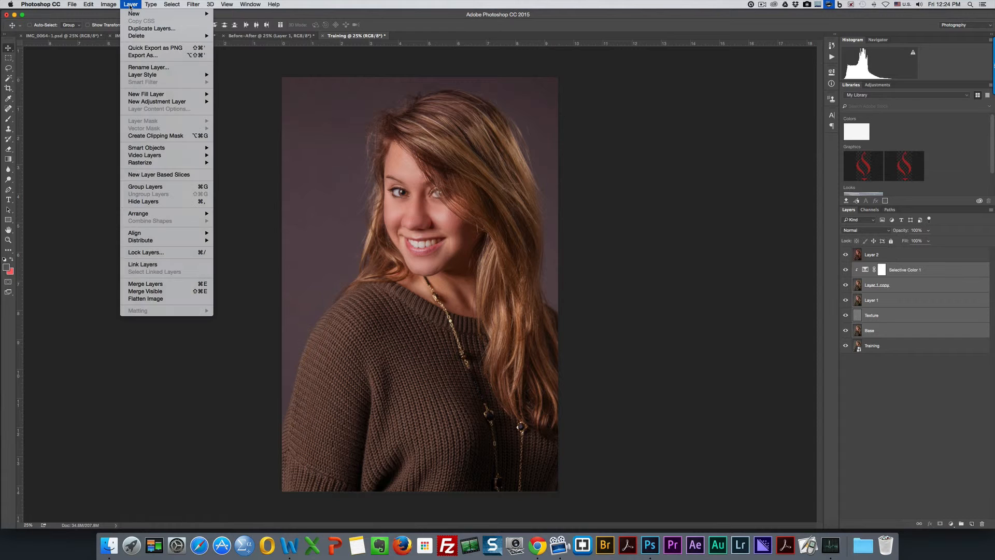
mouse_move(133, 14)
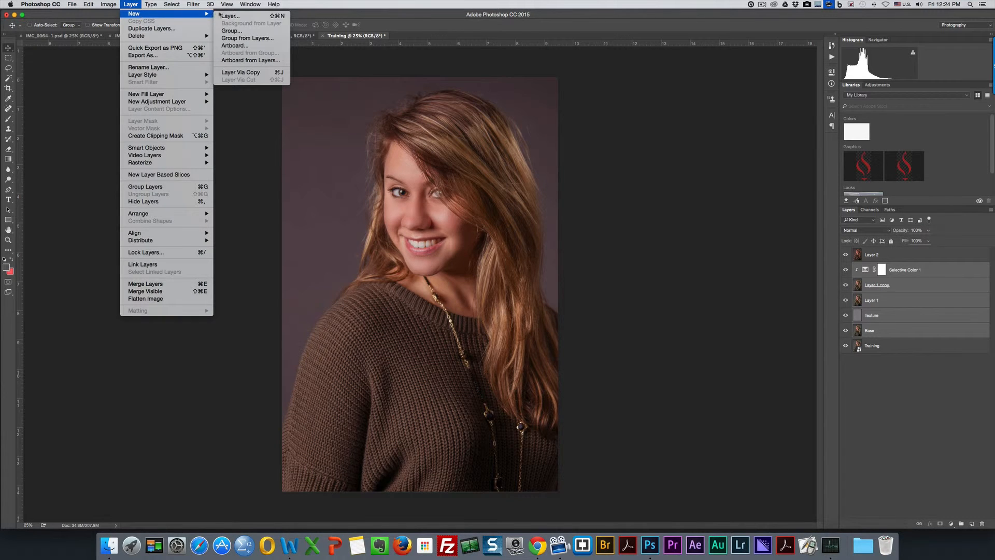
left_click(236, 38)
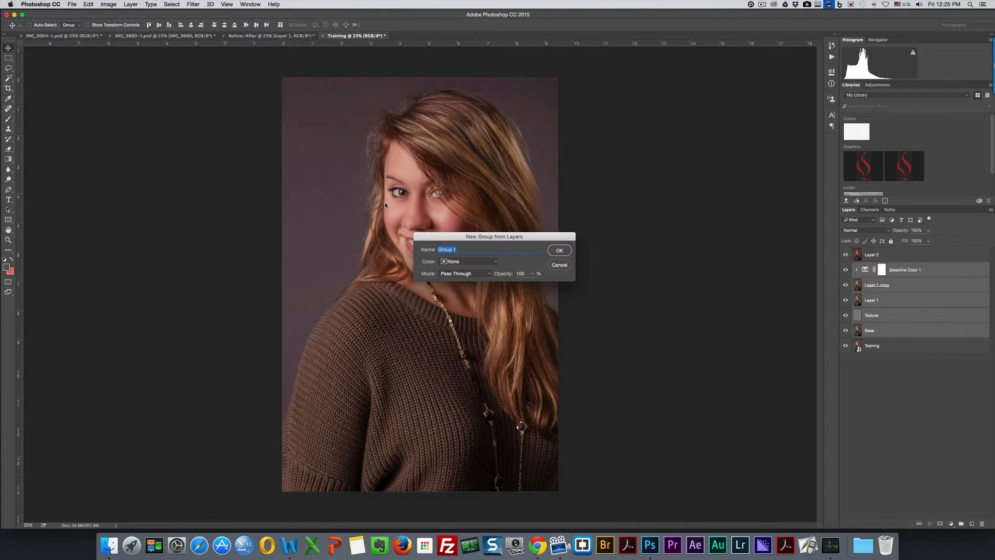
type("Group")
key("Return")
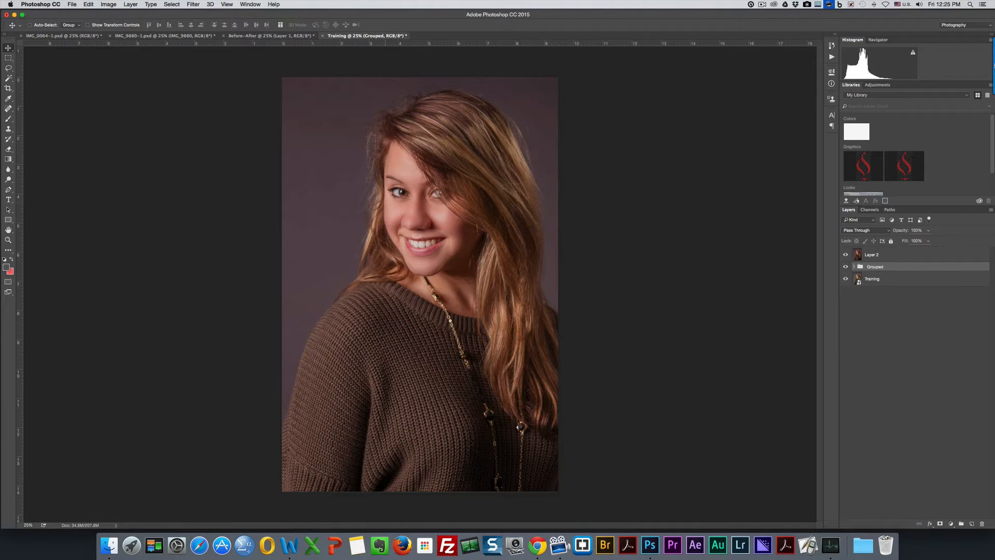
Step: Compare the portrait before and after retouching by toggling the visibility of the Grouped folder with Layer 2 hidden
left_click(845, 255)
left_click(845, 268)
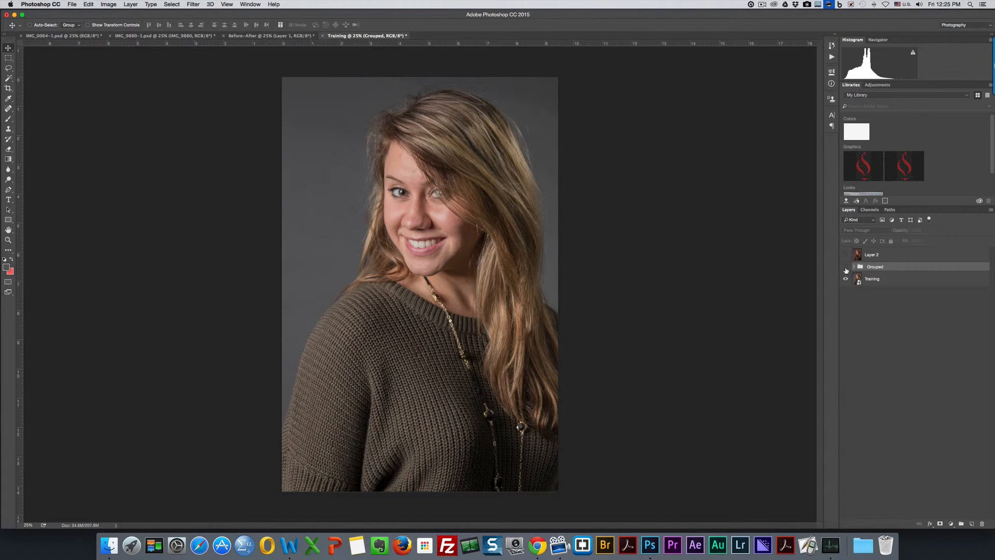
left_click(845, 268)
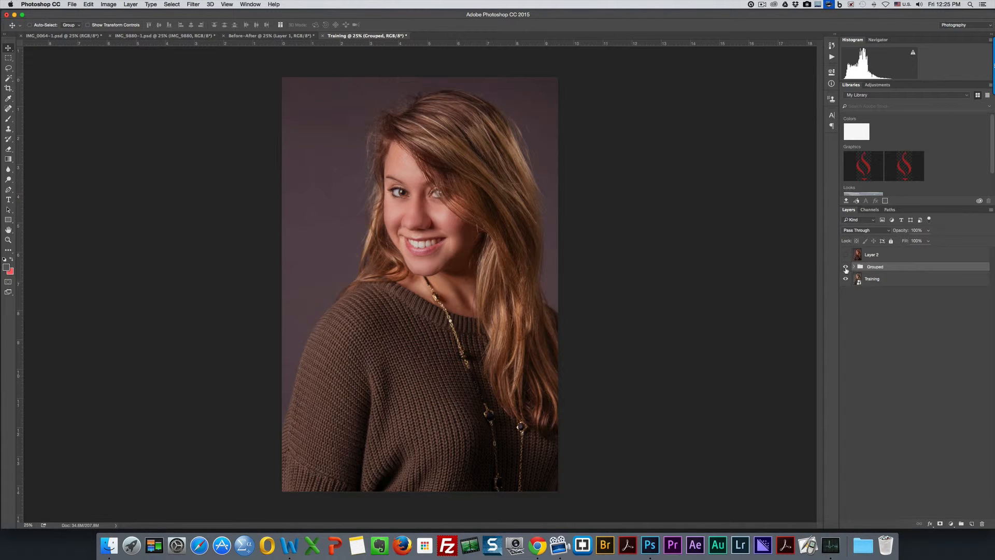
left_click(845, 268)
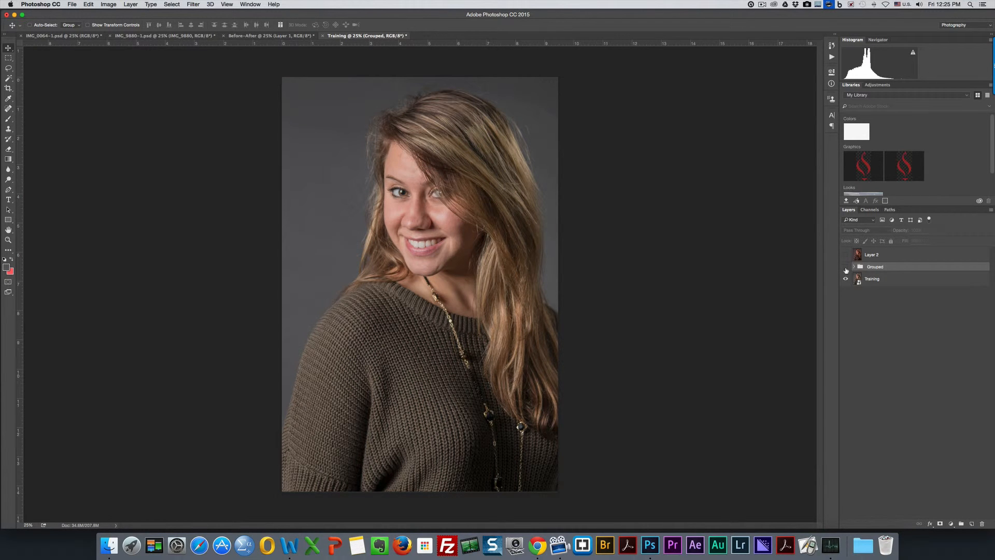
left_click(846, 268)
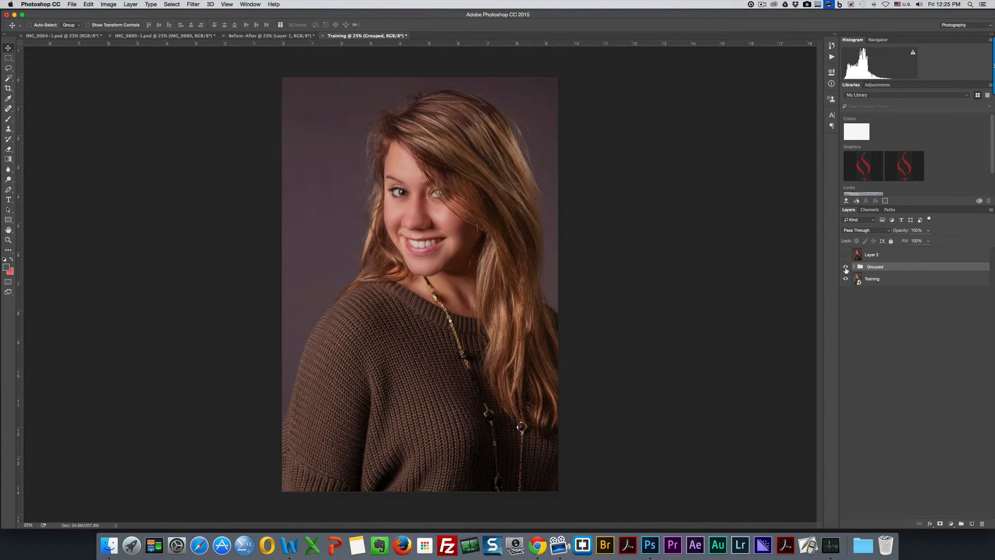
left_click(845, 268)
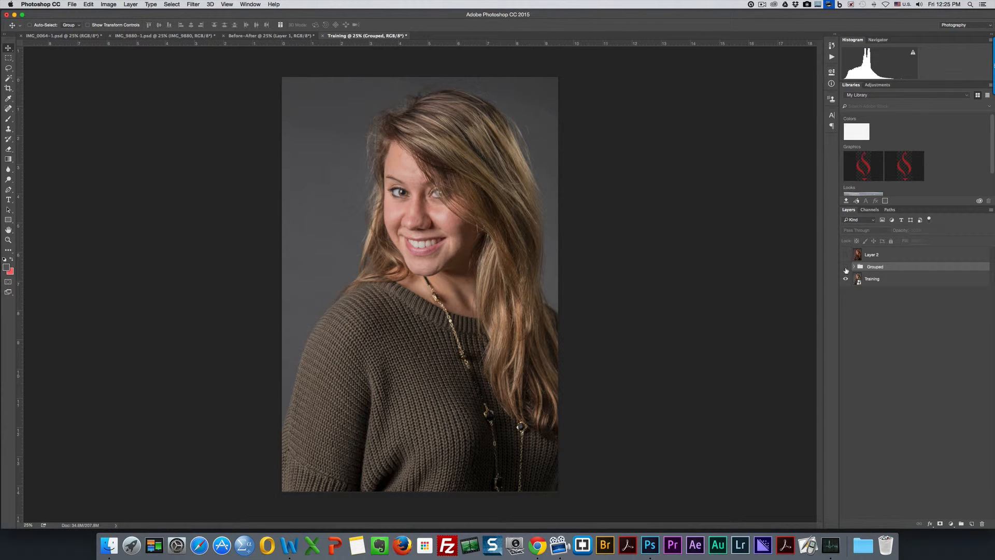
left_click(846, 268)
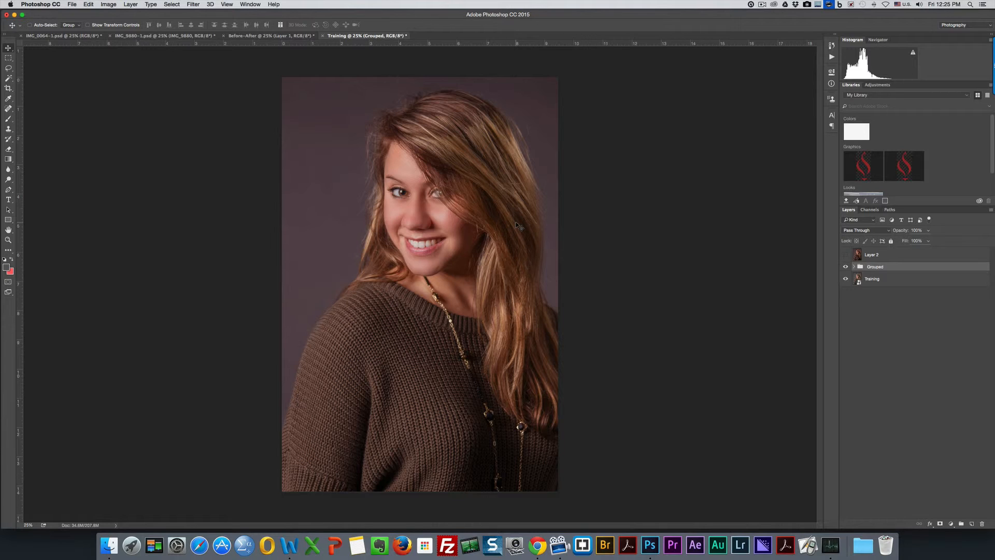
left_click(846, 256)
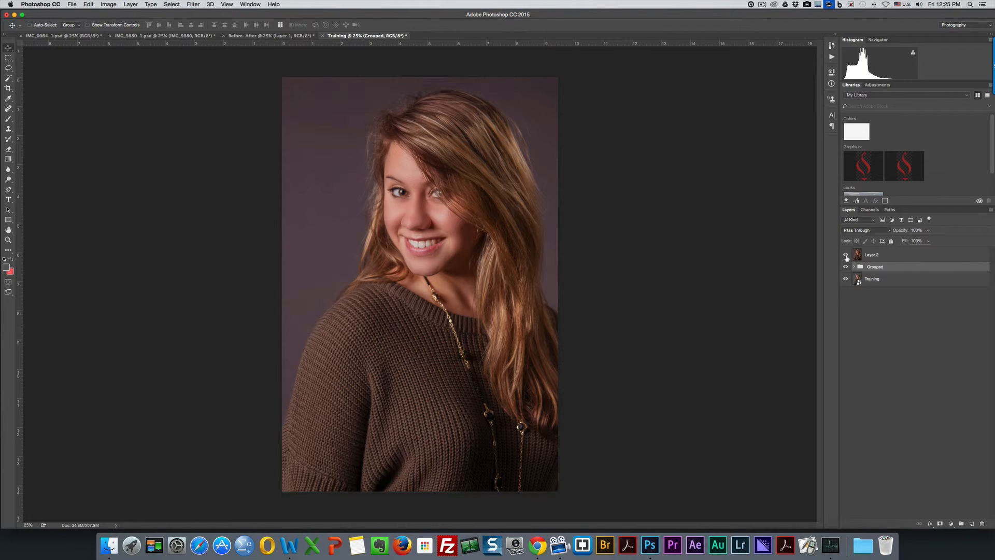
Step: Rename Layer 2 as "Orig" and duplicate it
left_click(891, 257)
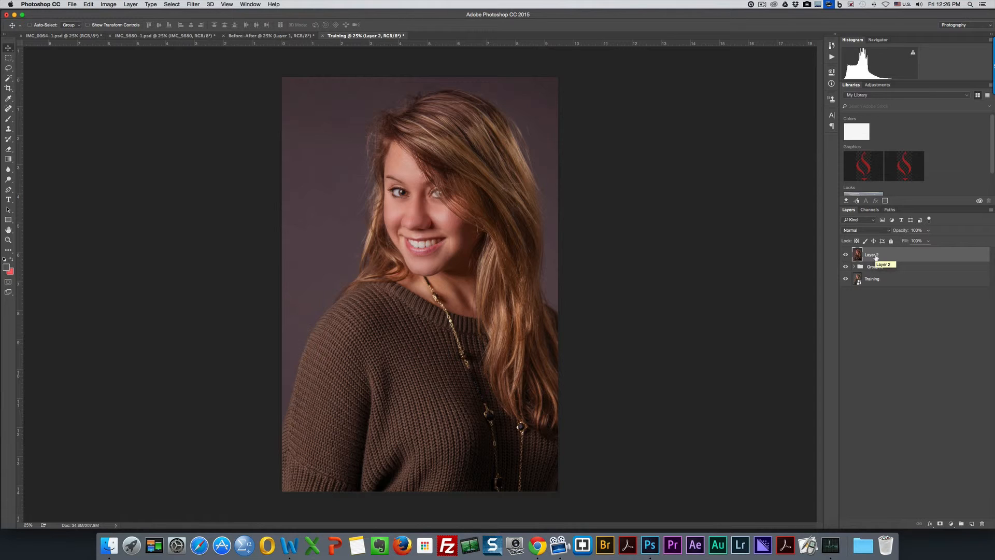
double_click(876, 254)
key("BackSpace")
key("Return")
key("super+j")
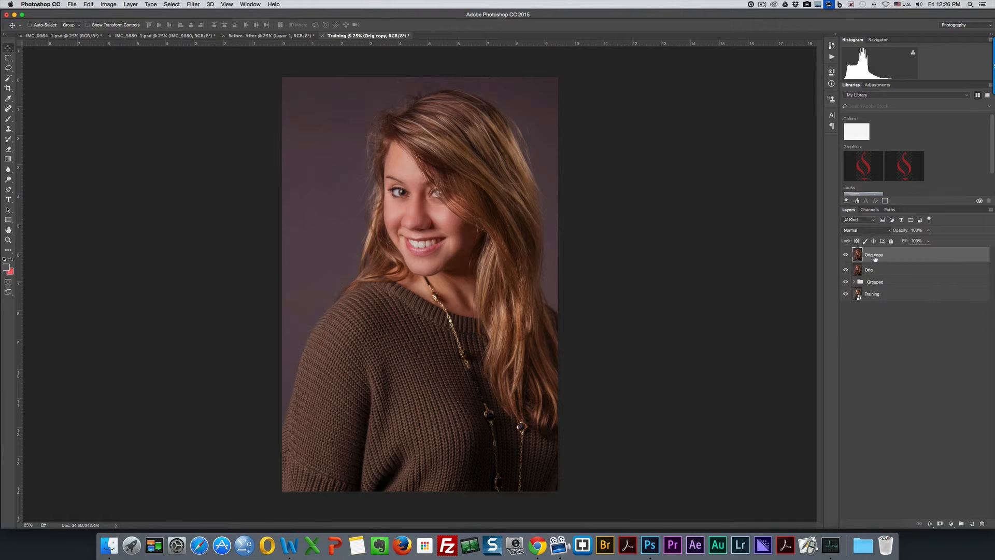
Step: Rename the duplicate of the Orig layer as "Hair"
right_click(879, 259)
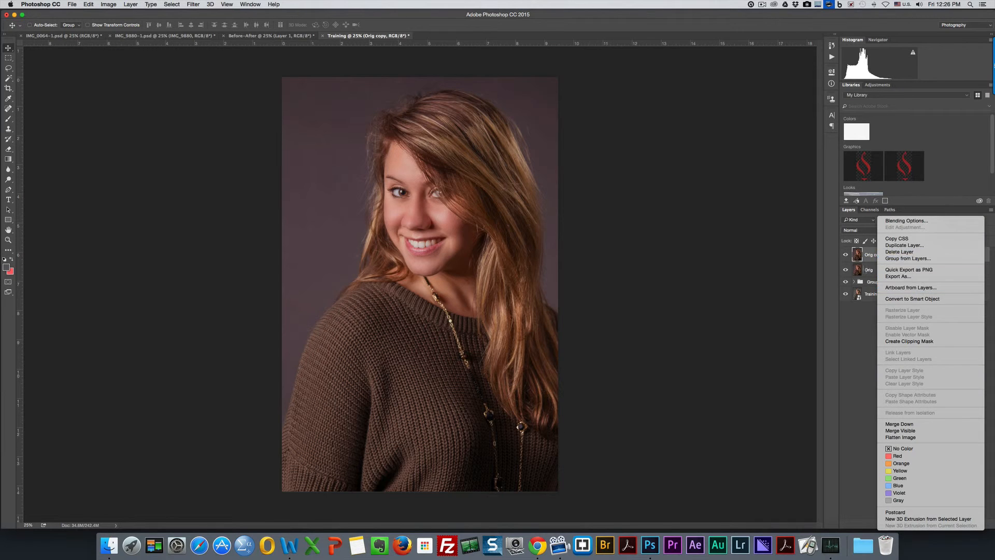
left_click(873, 272)
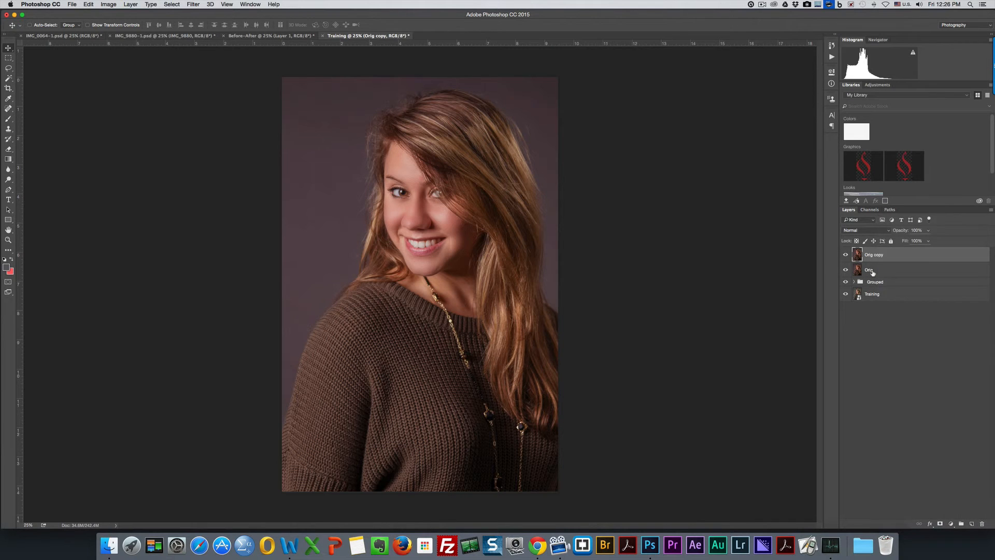
left_click(872, 273)
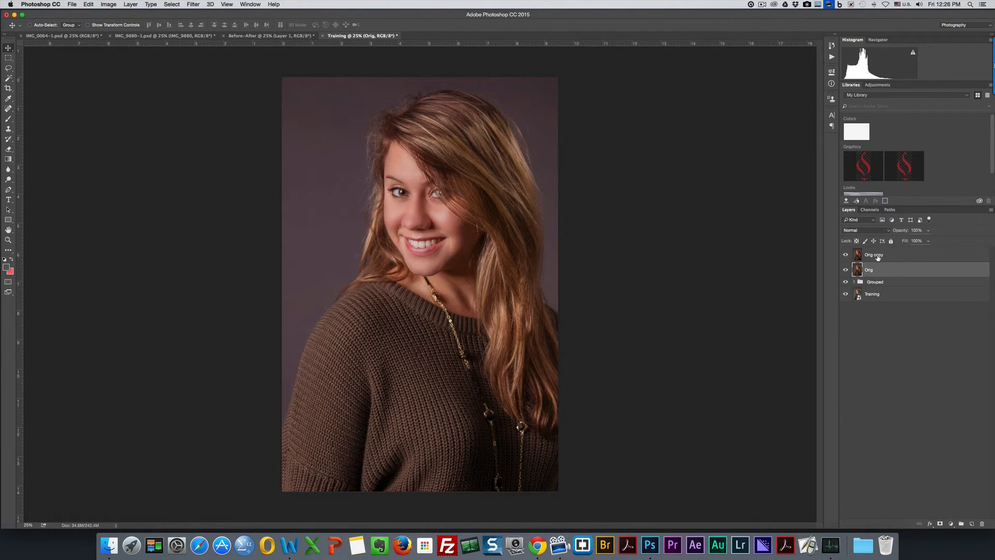
left_click(878, 257)
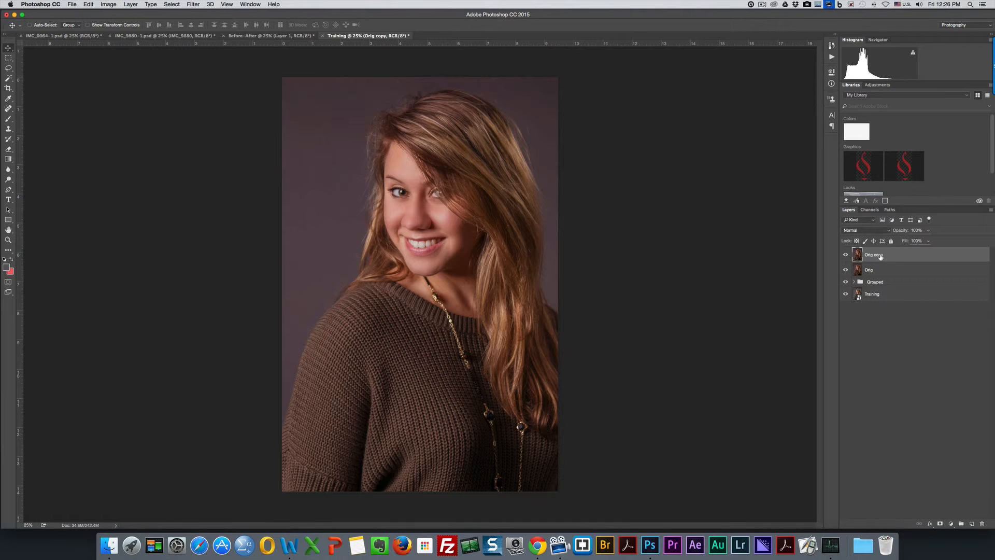
double_click(879, 255)
type("Hair")
key("Return")
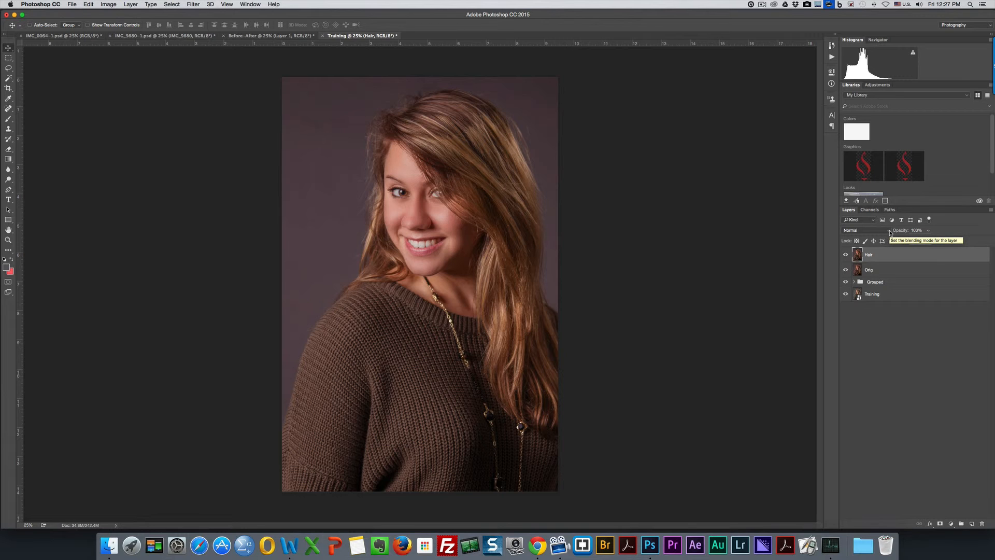
Step: Set the Hair layer's blending mode to Screen and add a black layer mask that hides it
left_click(889, 232)
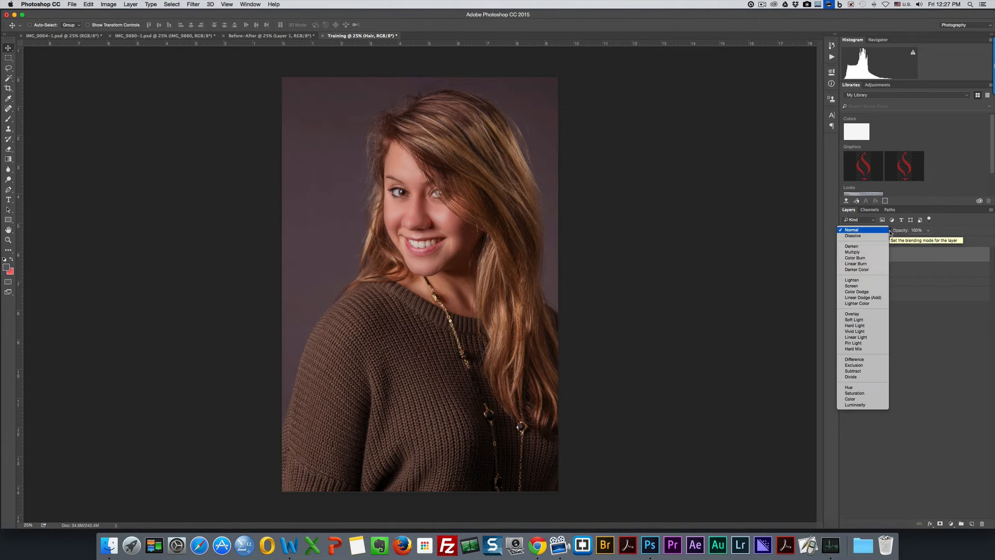
left_click(852, 286)
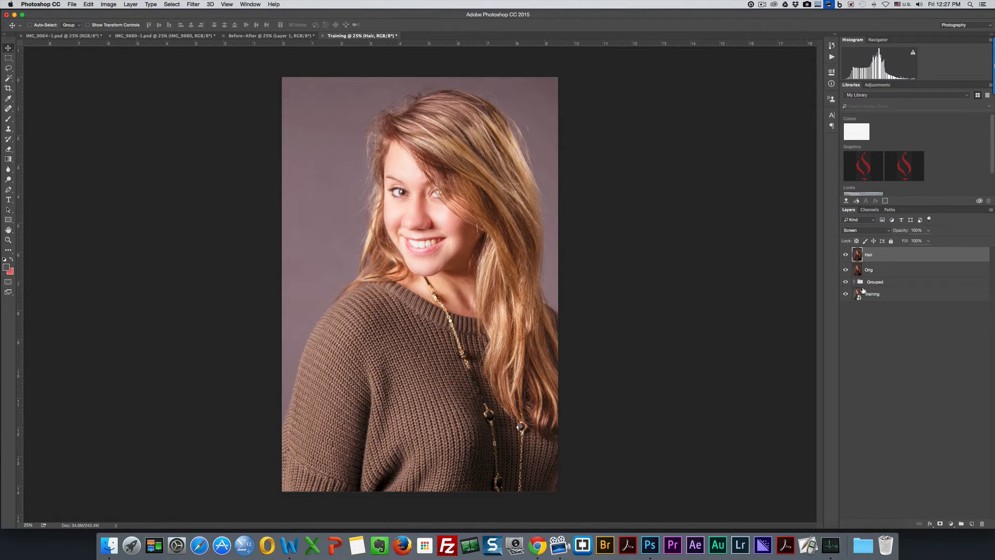
left_click(940, 524, "alt")
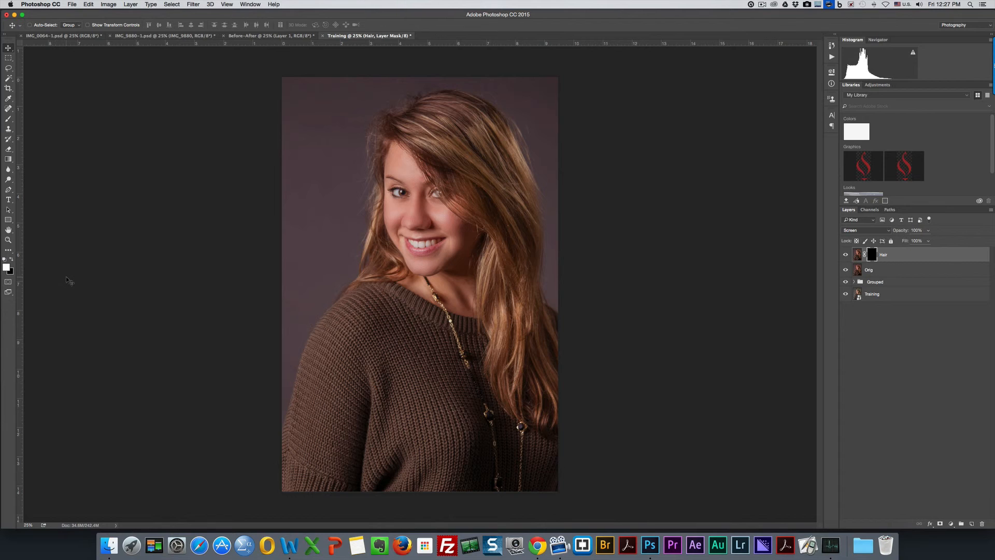
Step: Set up the Brush tool with white as the foreground color, 26% opacity and a 500 px tip
key("x")
key("x")
key("x")
key("x")
key("x")
key("x")
key("b")
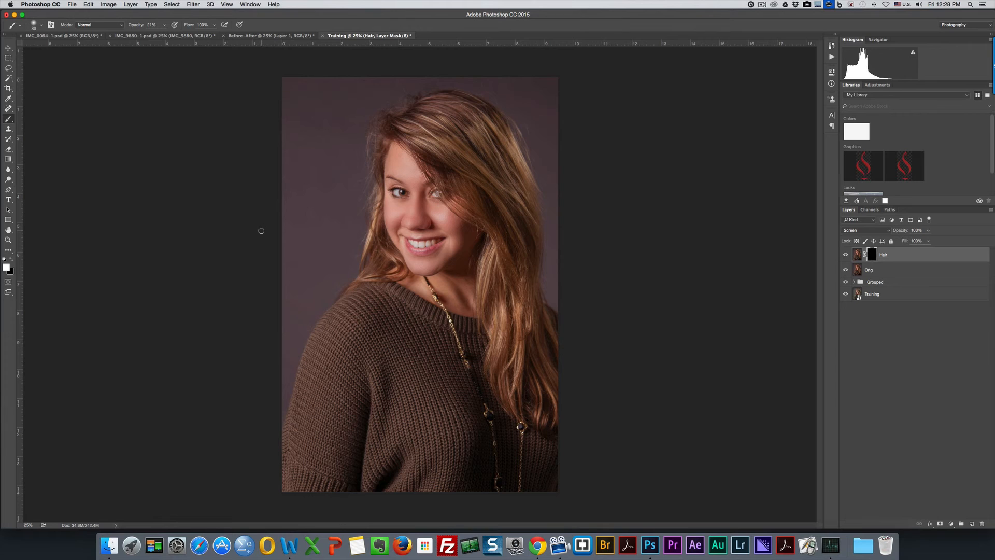
left_click(165, 26)
left_click_drag(163, 36, 165, 36)
left_click(602, 152)
key("bracketright")
key("bracketright")
key("bracketright")
key("bracketright")
key("bracketright")
key("bracketright")
key("bracketright")
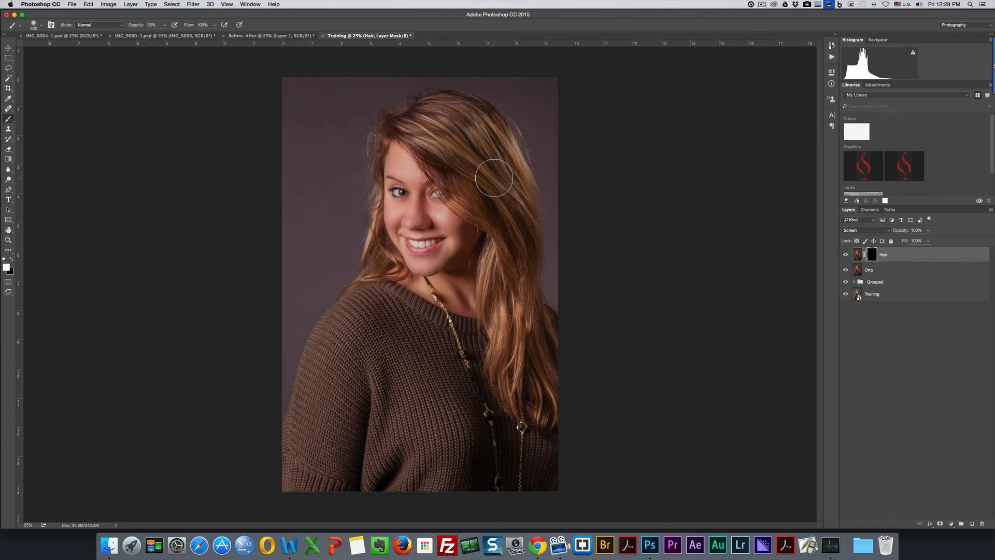
Step: Paint white on the Hair mask over the upper hair highlights, reducing the brush from 400 to 200 px
key("bracketleft")
mouse_move(455, 143)
left_mouse_down()
mouse_move(500, 156)
mouse_move(471, 120)
mouse_move(424, 116)
mouse_move(447, 141)
mouse_move(479, 149)
mouse_move(445, 124)
mouse_move(413, 124)
mouse_move(432, 143)
mouse_move(523, 171)
mouse_move(519, 203)
mouse_move(476, 153)
mouse_move(451, 143)
mouse_move(501, 179)
mouse_move(512, 206)
mouse_move(507, 169)
mouse_move(483, 129)
mouse_move(455, 110)
mouse_move(482, 130)
mouse_move(515, 202)
mouse_move(508, 155)
left_mouse_up()
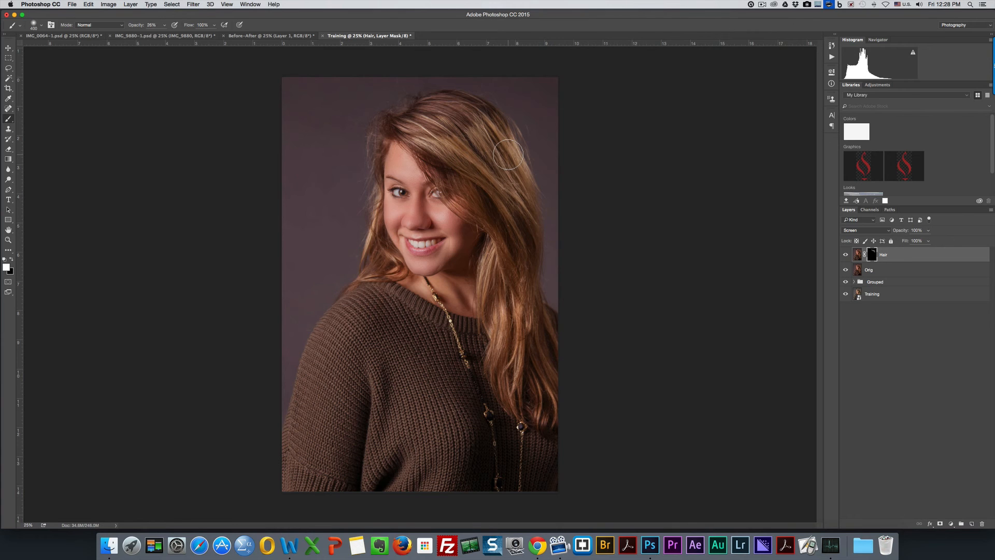
key("bracketleft")
key("bracketleft")
left_click_drag(523, 176, 529, 204)
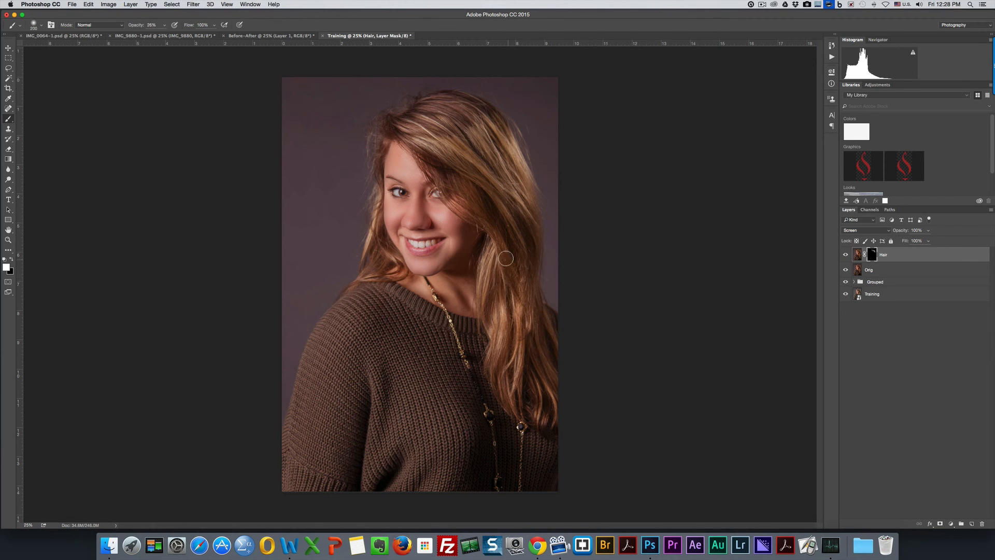
Step: Paint the long strands falling over the shoulder on the Hair mask with a 175 px brush, and undo the last stroke
key("bracketright")
left_click_drag(497, 253, 497, 311)
mouse_move(491, 272)
left_mouse_down()
mouse_move(490, 312)
mouse_move(509, 335)
mouse_move(508, 285)
mouse_move(519, 317)
mouse_move(517, 350)
mouse_move(508, 318)
mouse_move(499, 329)
mouse_move(502, 363)
mouse_move(524, 352)
mouse_move(520, 340)
mouse_move(519, 376)
mouse_move(531, 315)
mouse_move(542, 374)
left_mouse_up()
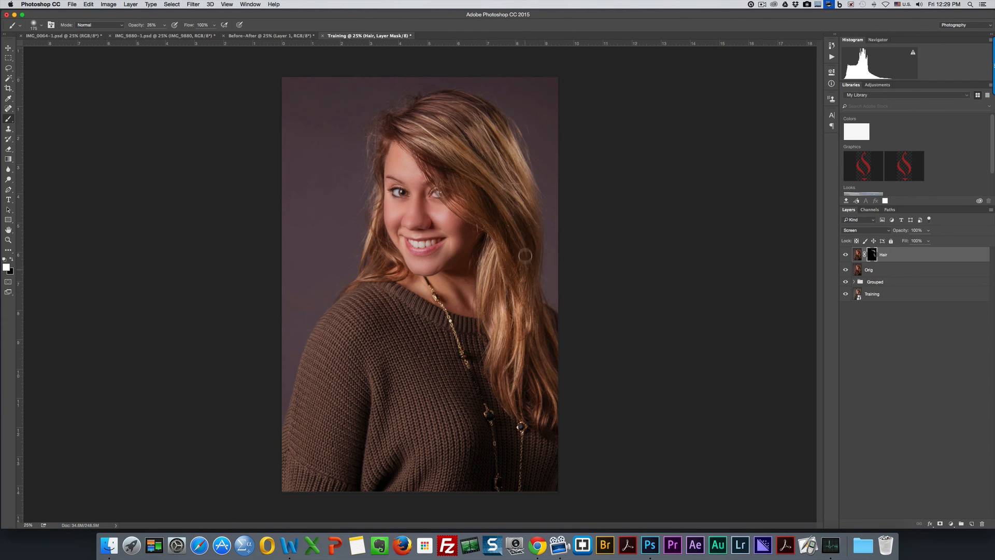
left_click_drag(502, 208, 537, 283)
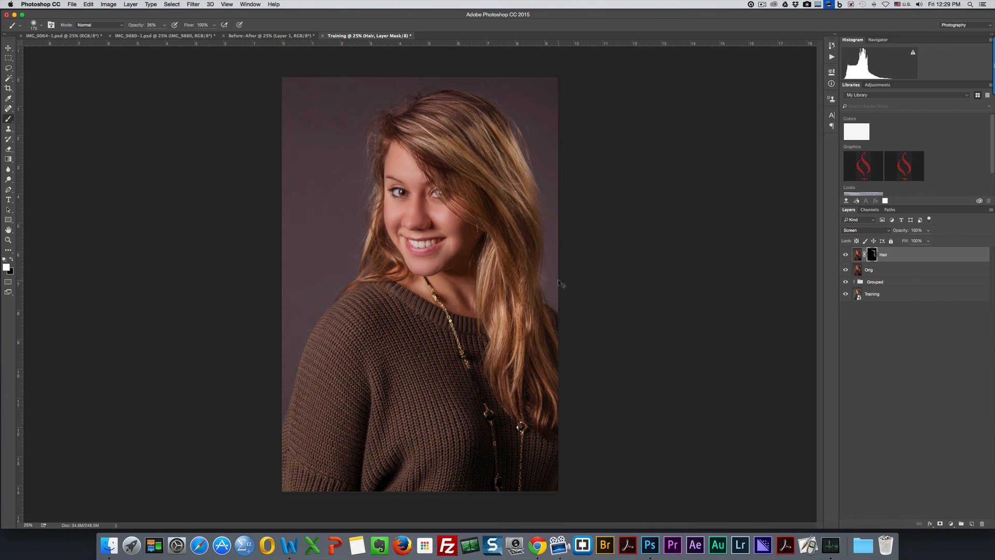
key("super+z")
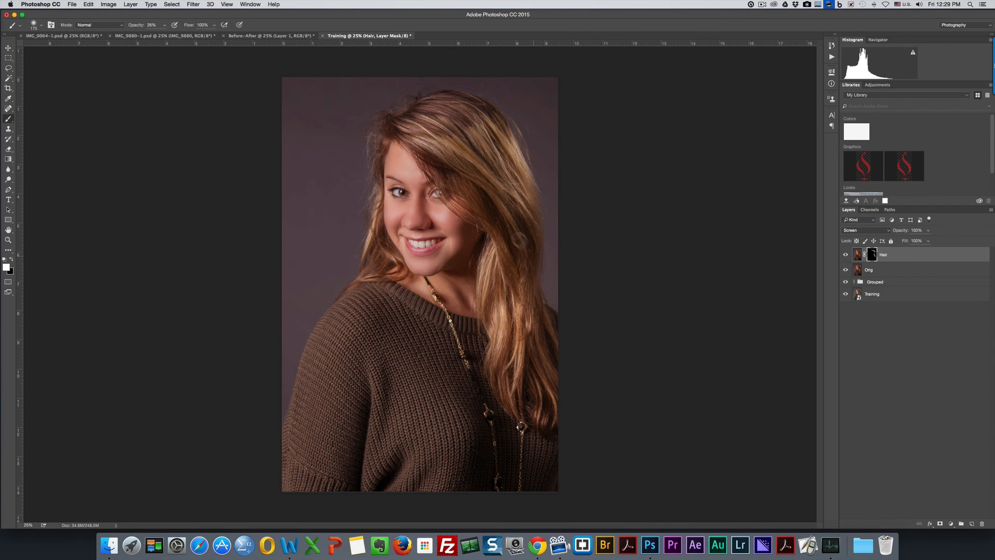